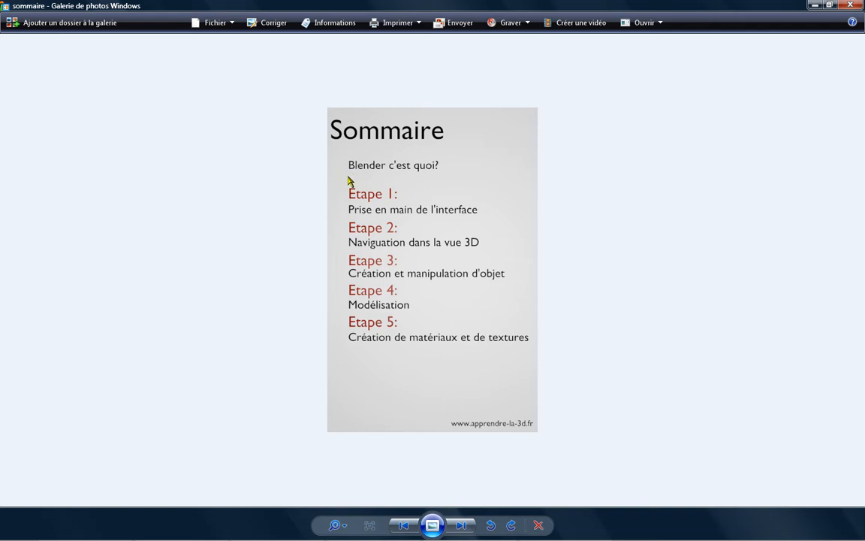
- Switch to Blender and look through the available File, Add and Render commands
left_click(263, 532)
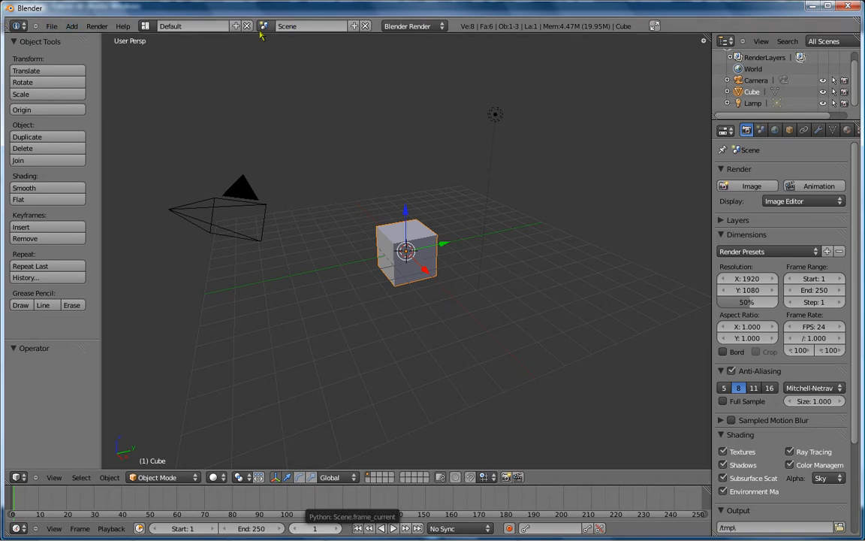
left_click(54, 27)
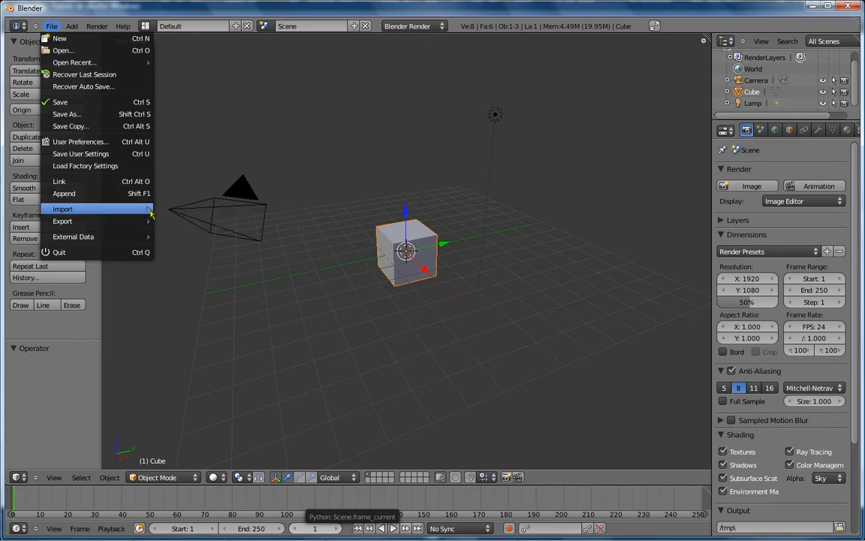
mouse_move(112, 214)
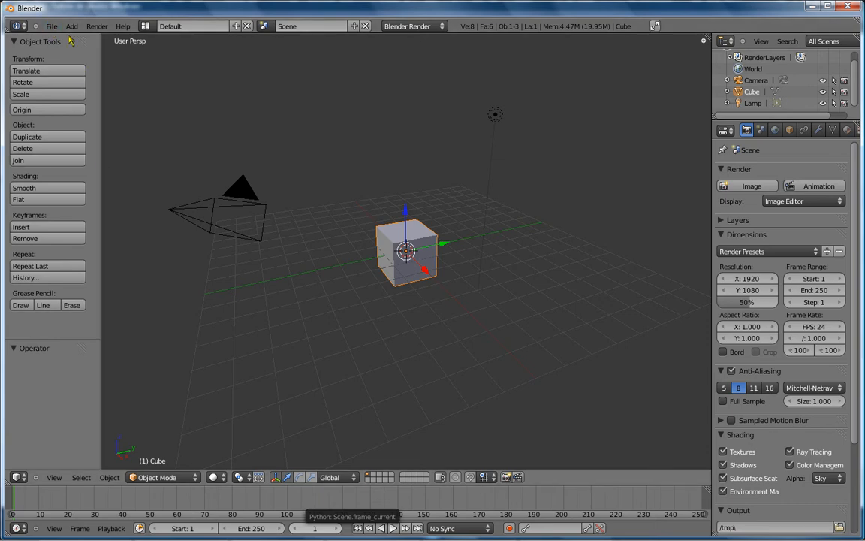
left_click(71, 26)
mouse_move(78, 42)
left_click(99, 28)
- Move the default cube by about X -0.48, Y 0.23, Z 1.06 and rotate it about 80.5°
left_click(47, 72)
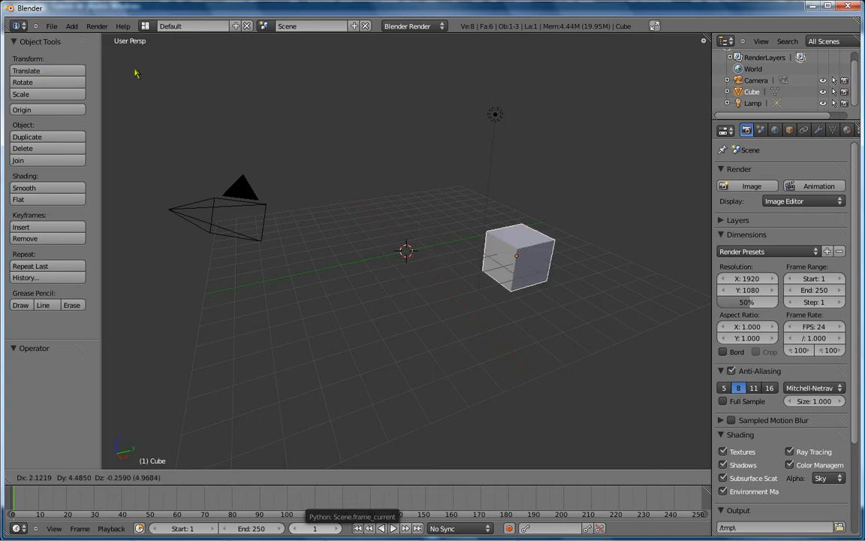
left_click(49, 59)
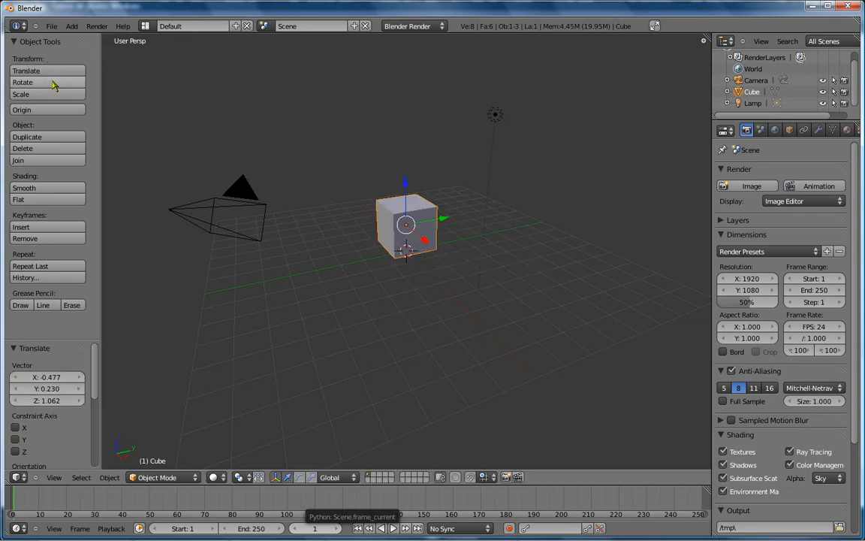
left_click(52, 82)
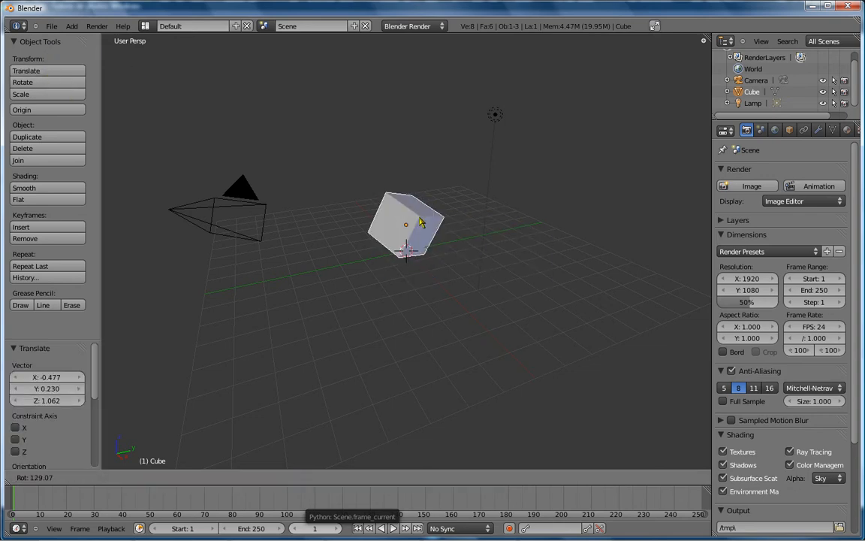
left_click(407, 237)
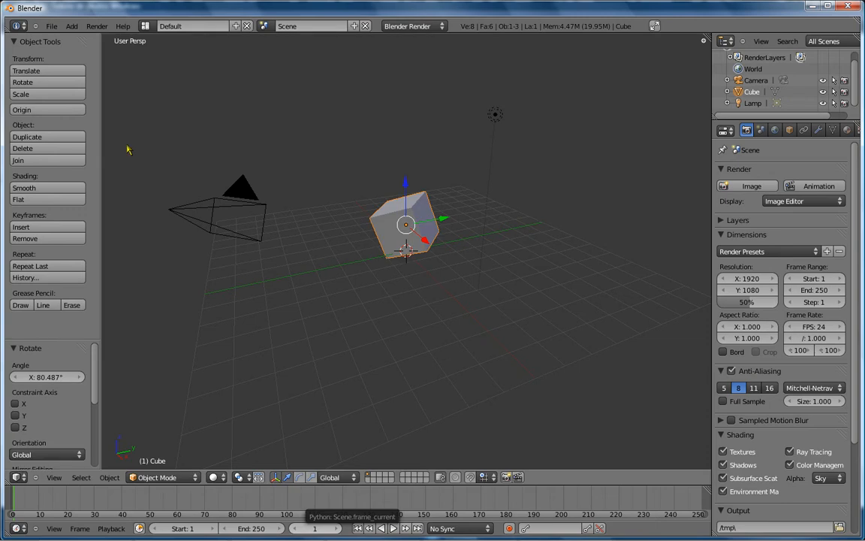
- Scale the cube by about -1.24 and place a duplicate offset by about X 2.35, Y 5.75, Z 0.35
left_click(47, 94)
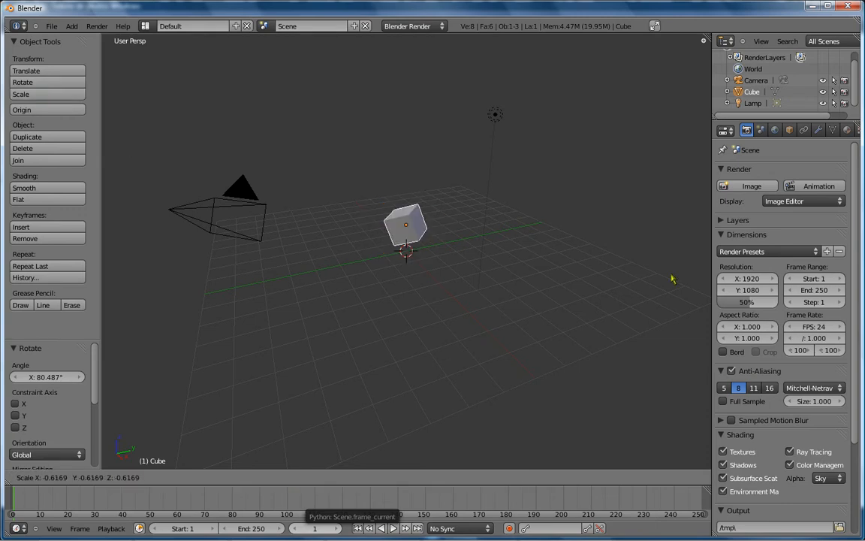
left_click(58, 138)
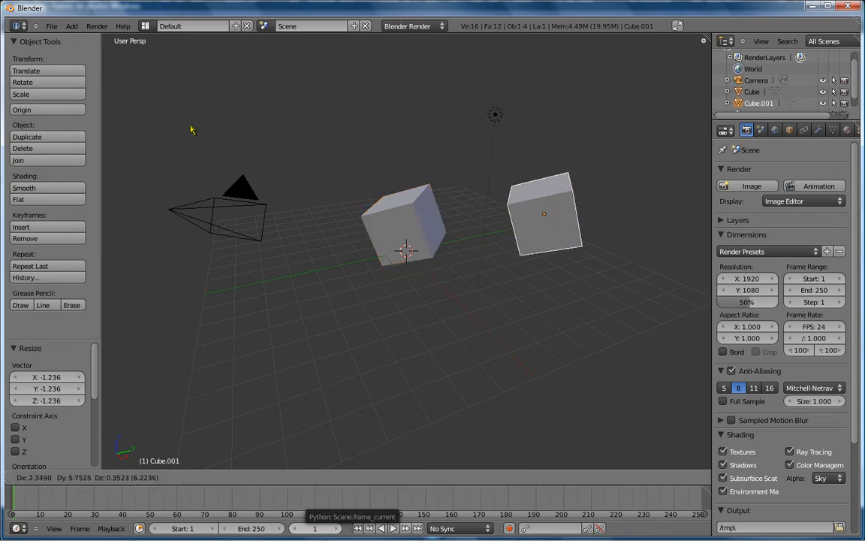
left_click(192, 133)
- Delete the duplicated cube
left_click(52, 149)
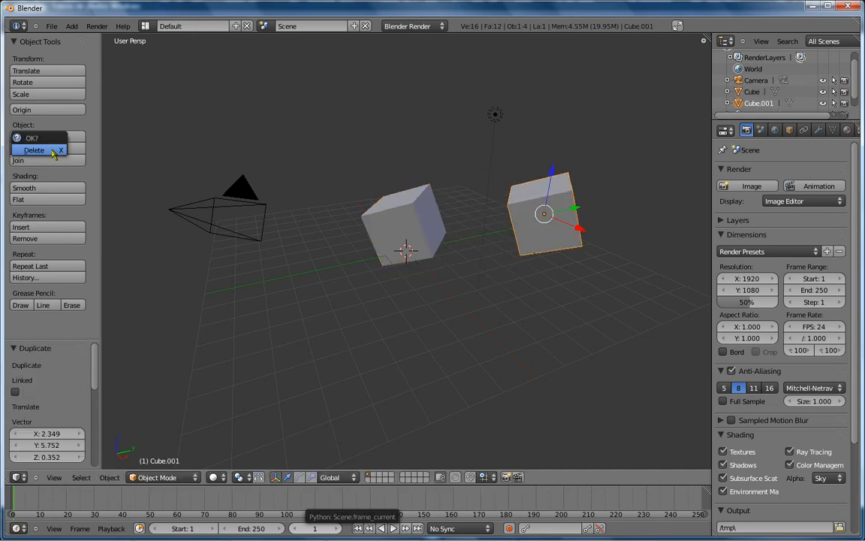
left_click(52, 150)
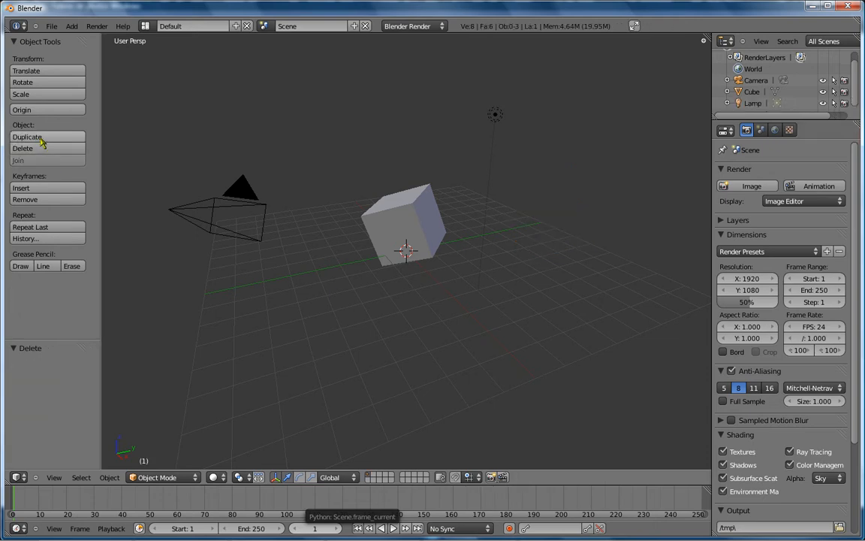
- Select the remaining cube and duplicate it with an offset of about X 0.67, Y 1.75, Z 0.19
left_click(42, 139)
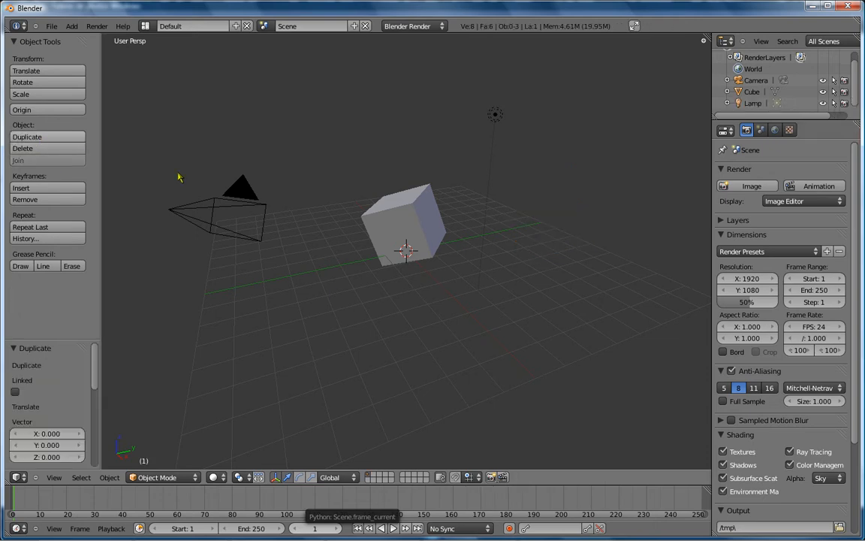
right_click(395, 225)
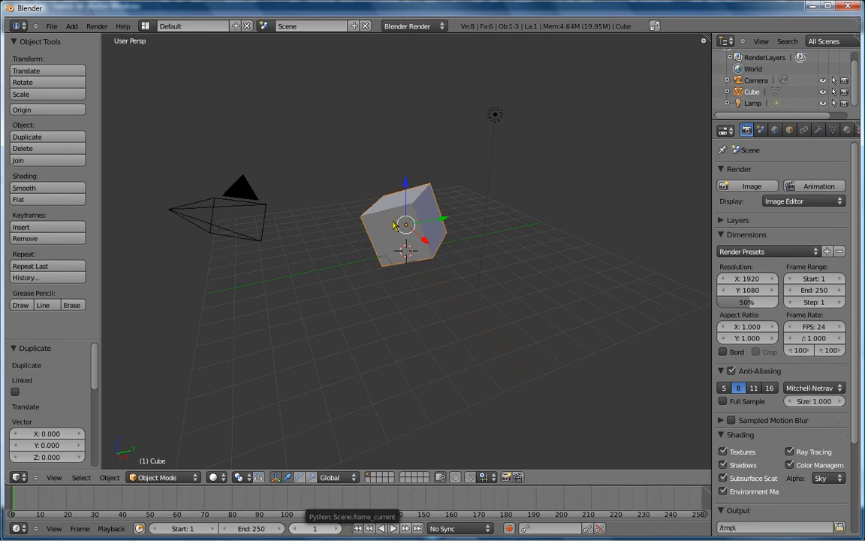
left_click(47, 137)
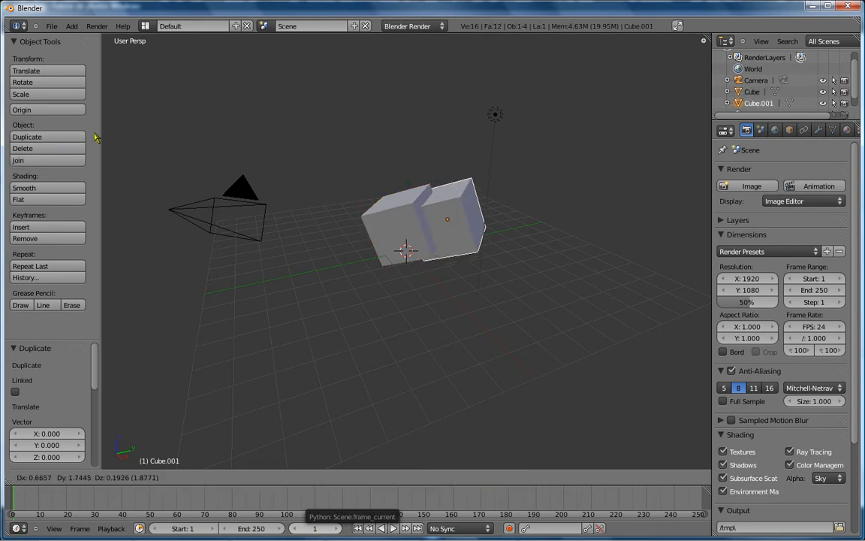
left_click(92, 134)
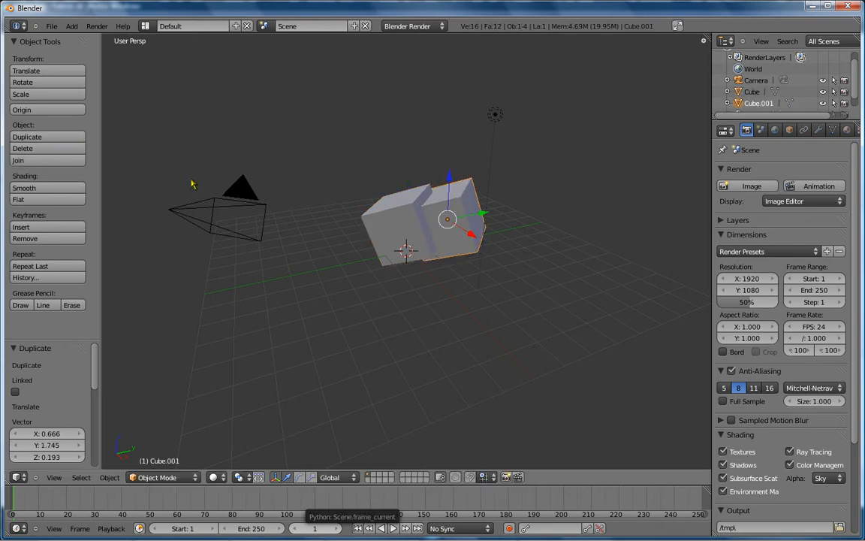
- Select both overlapping cubes together and join them into a single object
right_click(395, 233)
right_click(392, 235)
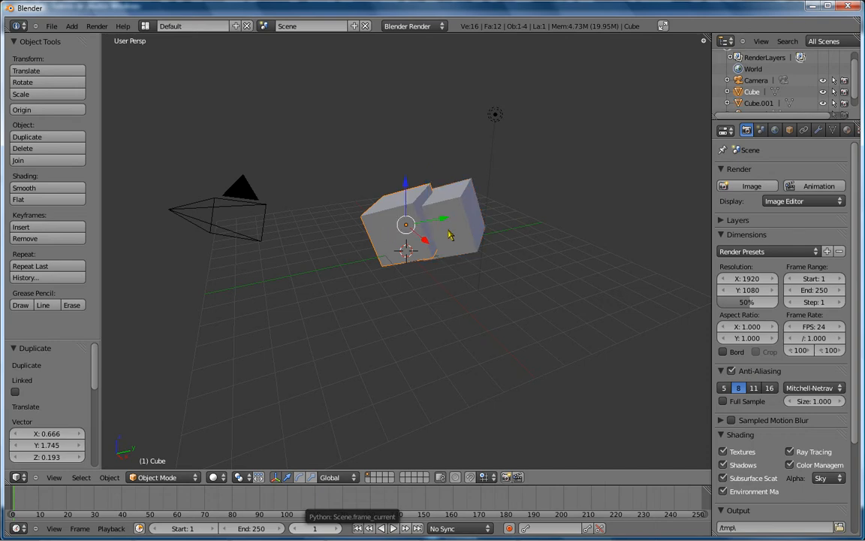
right_click(463, 232)
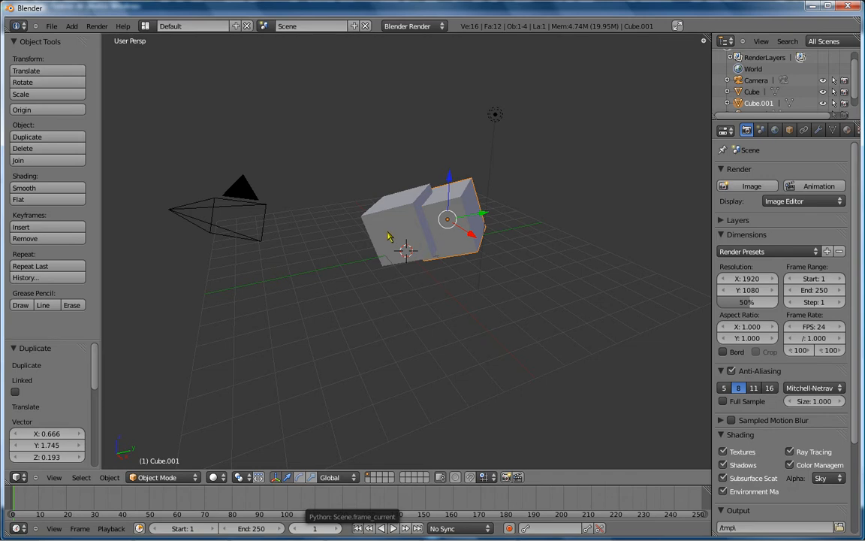
right_click(389, 237, "shift")
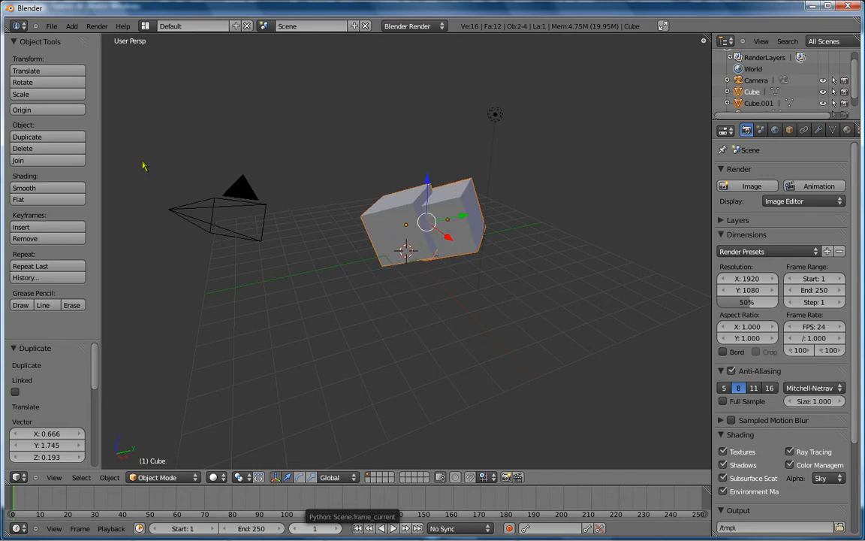
left_click(57, 160)
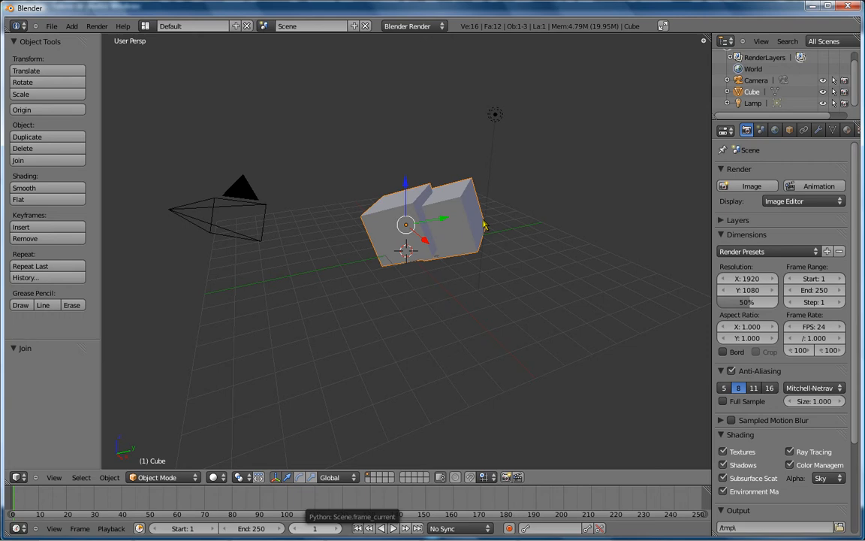
- Toggle the selection of the joined cube object off and on, and delete the object
key("a")
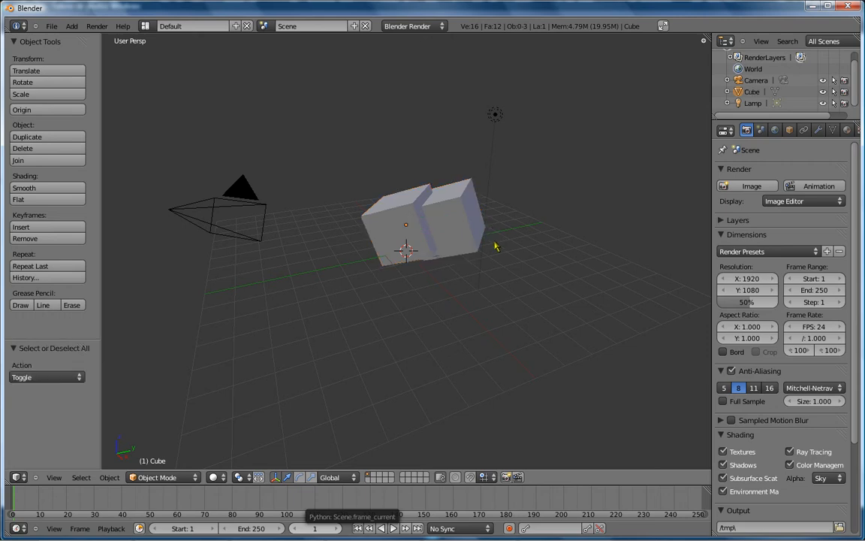
key("a")
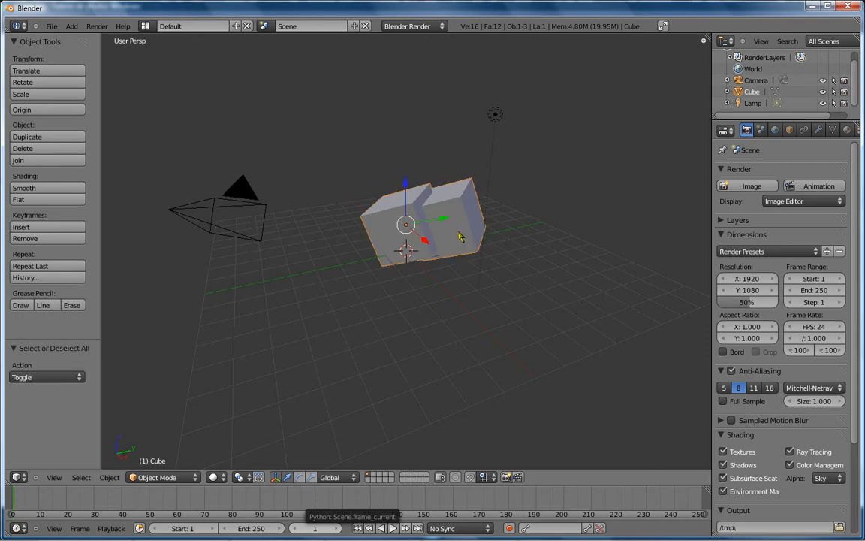
key("a")
key("a")
key("x")
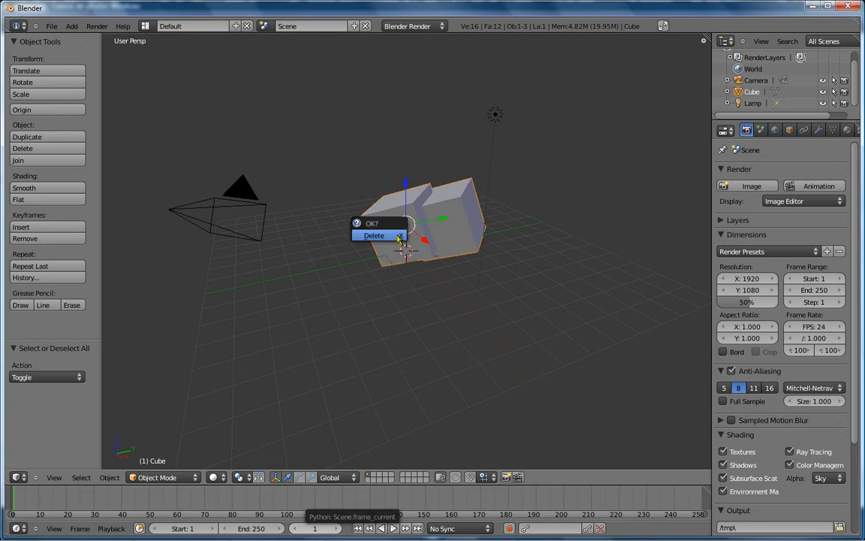
left_click(398, 239)
- Add a new mesh cube at the 3D cursor
key("shift+a")
mouse_move(396, 237)
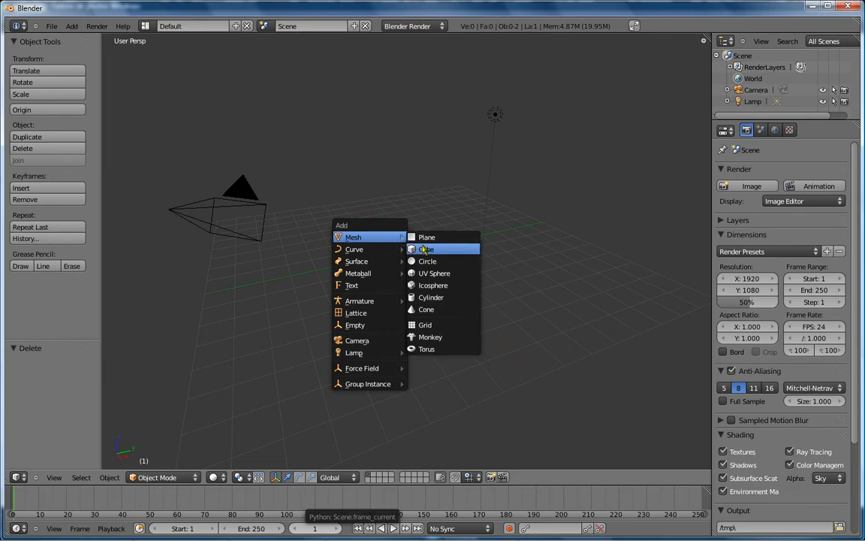
left_click(425, 250)
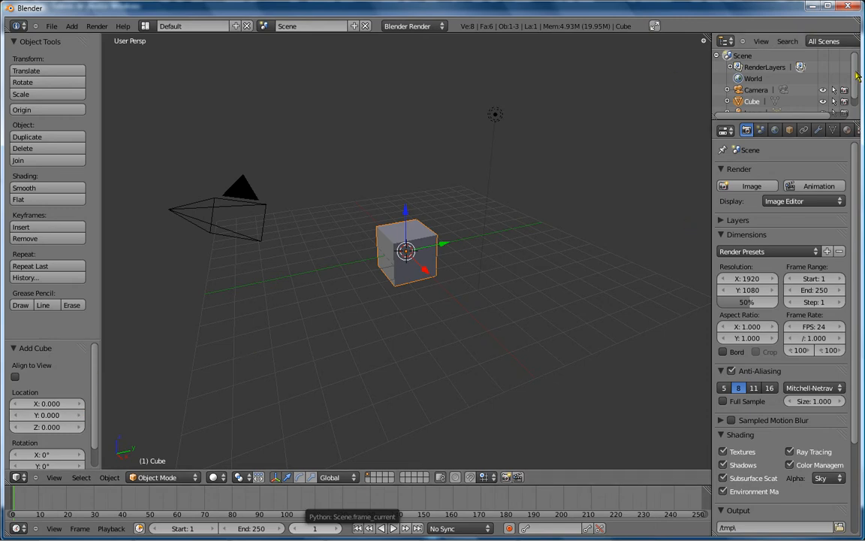
- Select the Camera, Cube and Lamp one by one in the Outliner, and reselect the camera in the 3D view
left_click_drag(857, 75, 859, 90)
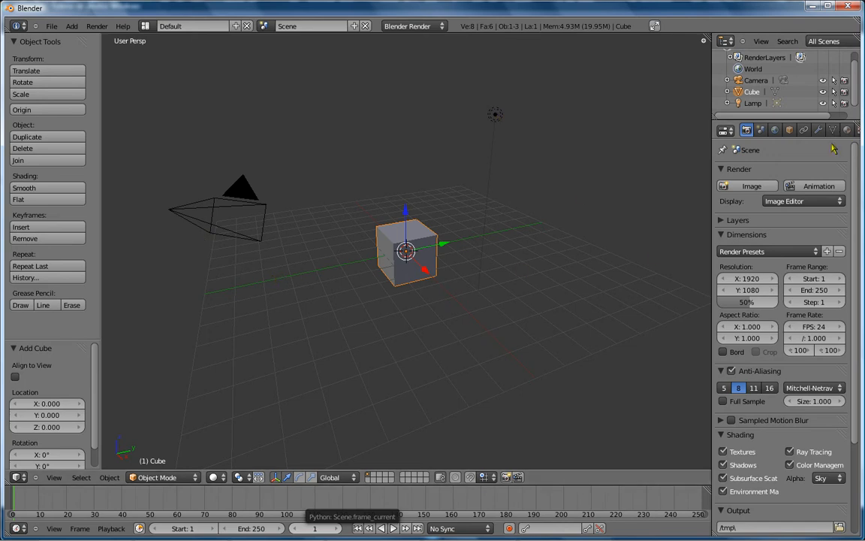
left_click(753, 81)
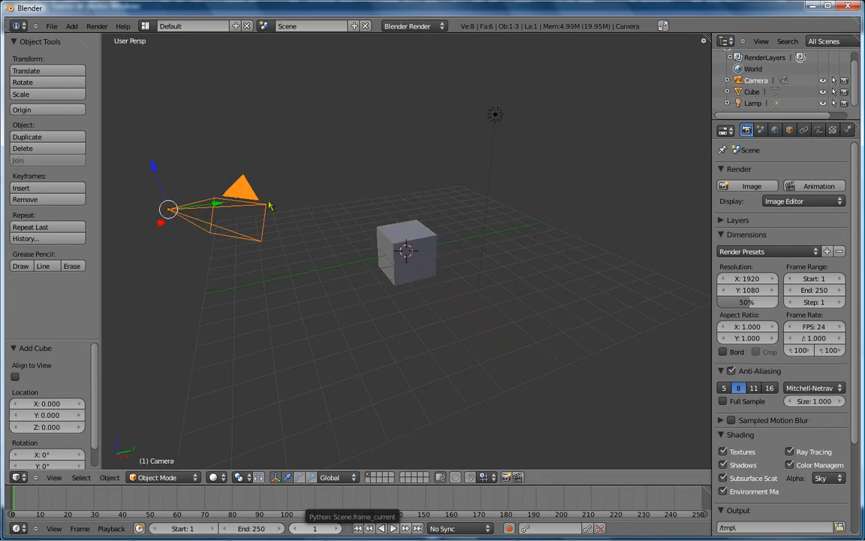
left_click(754, 91)
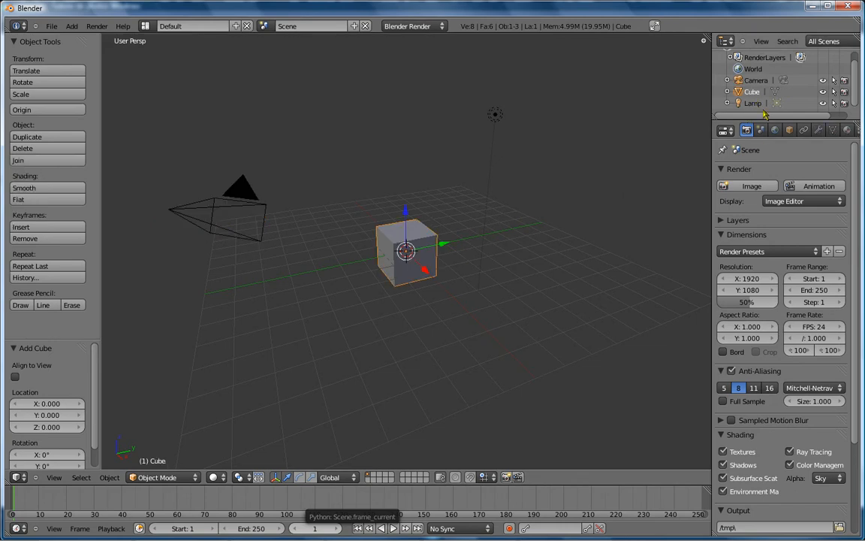
left_click(753, 103)
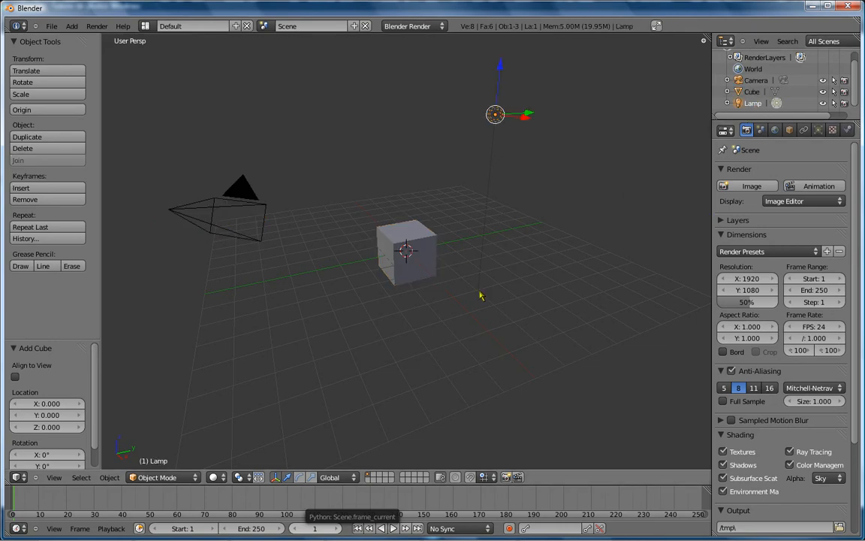
right_click(384, 225)
right_click(220, 212)
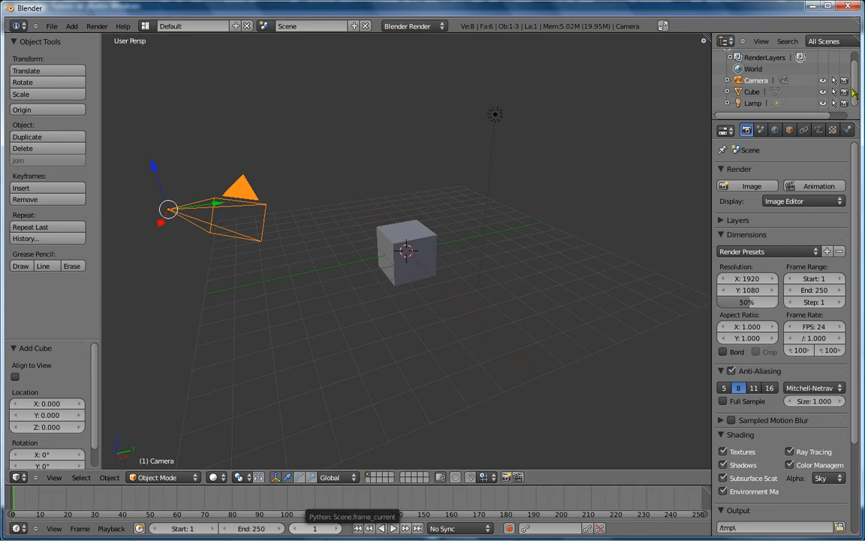
- Enlarge the Outliner downward so that the whole scene list fits without scrolling
scroll(856, 73, "up", 1)
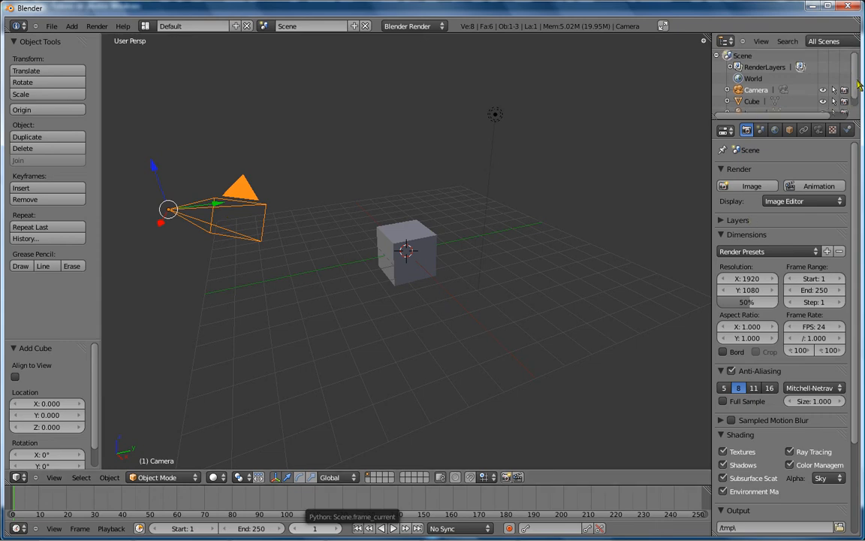
scroll(857, 81, "down", 1)
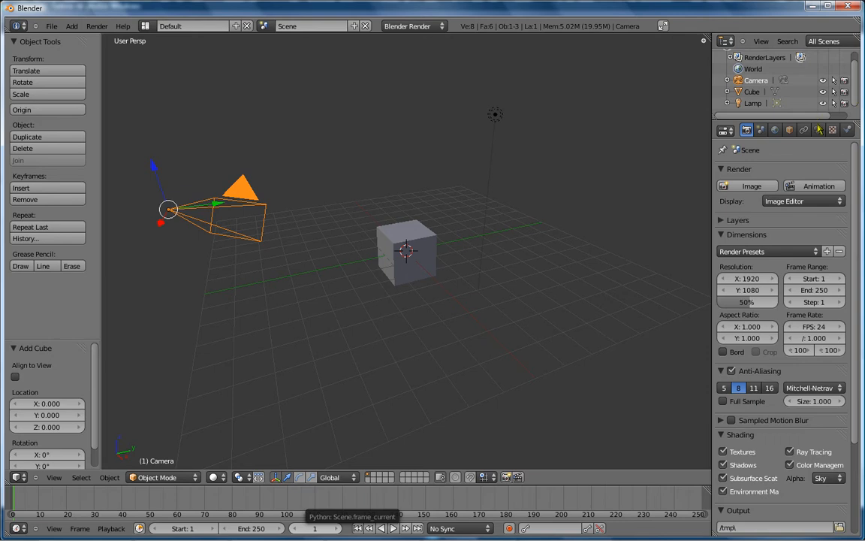
left_click_drag(818, 122, 817, 241)
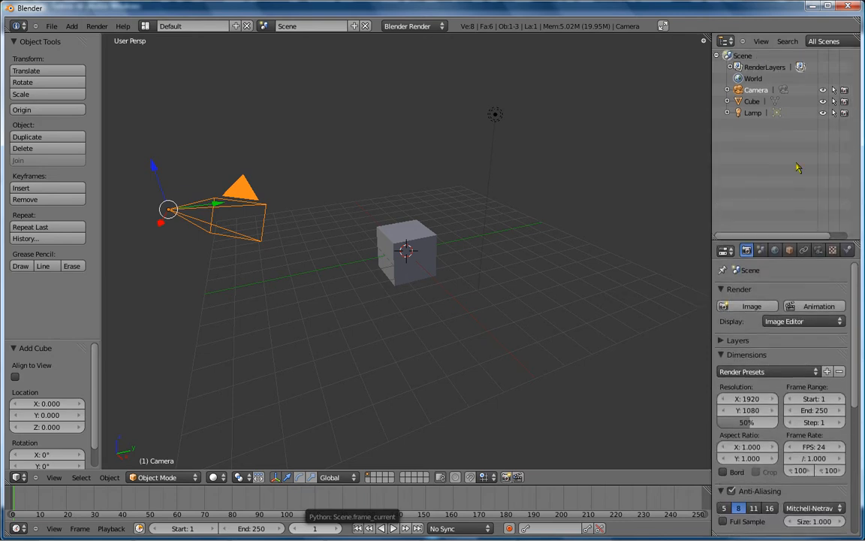
- Select the Lamp and then the Cube from the Outliner, and put the cube into Edit Mode
left_click(753, 113)
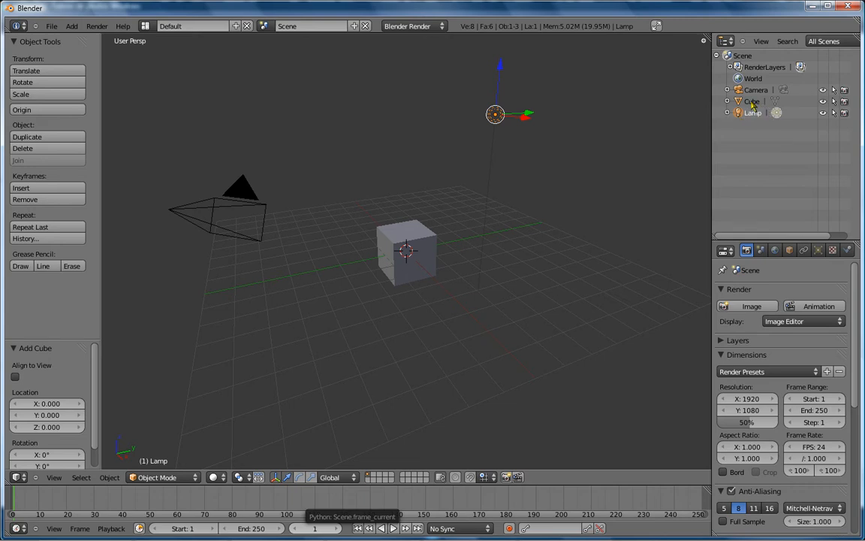
left_click(752, 102)
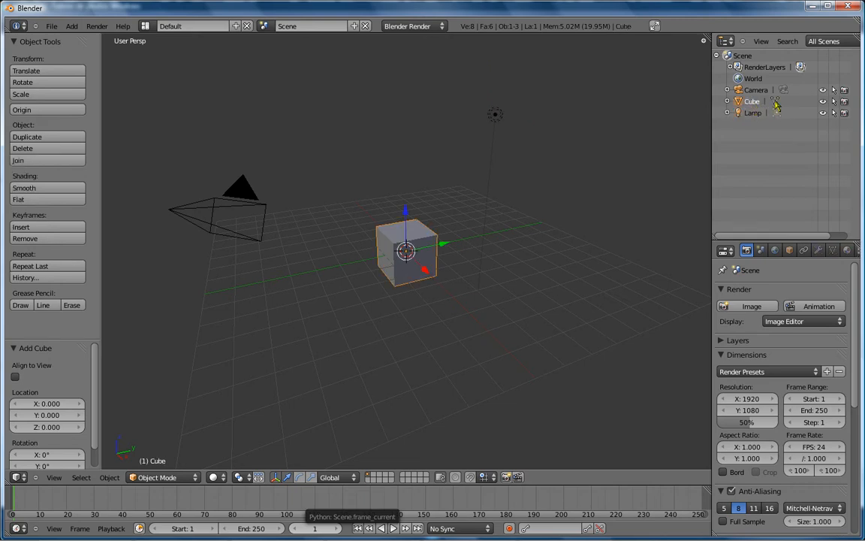
key("Tab")
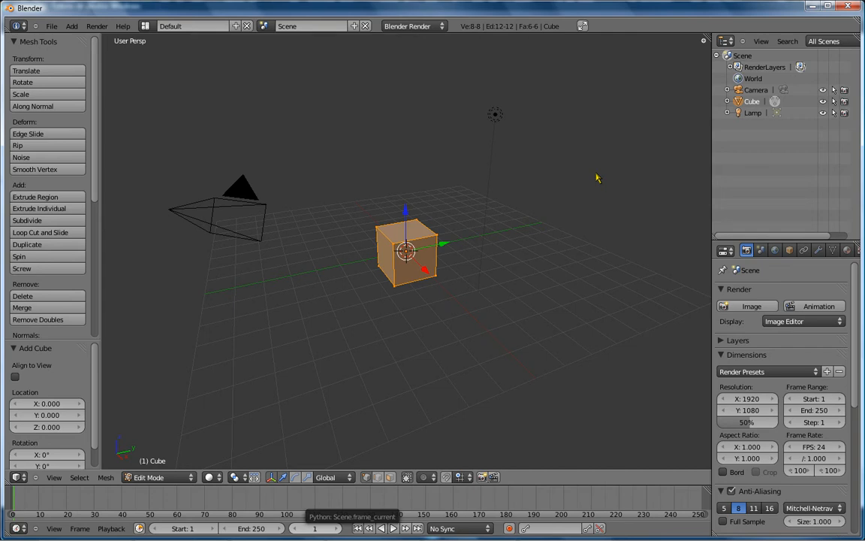
- Toggle the cube to Object Mode and back to Edit Mode, and select several of its corner vertices one by one
key("Tab")
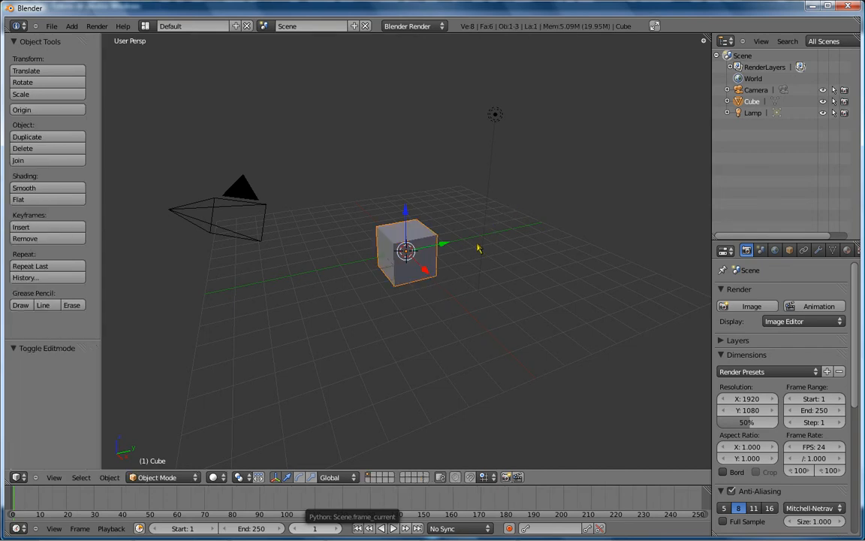
scroll(405, 254, "up", 2)
scroll(406, 254, "up", 2)
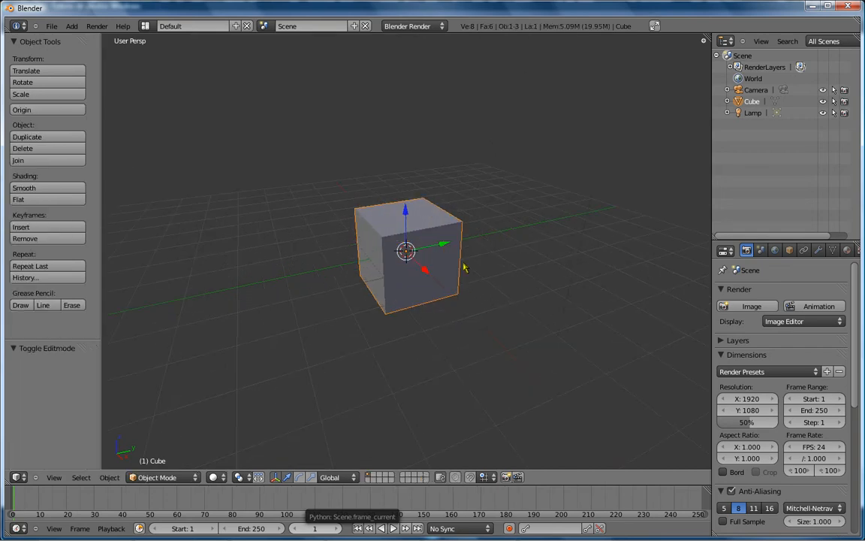
key("Tab")
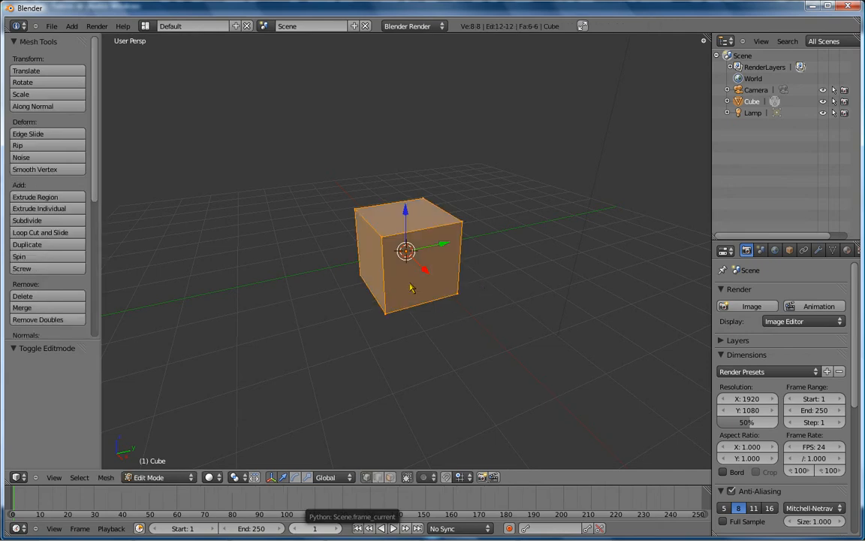
right_click(382, 237)
right_click(461, 225)
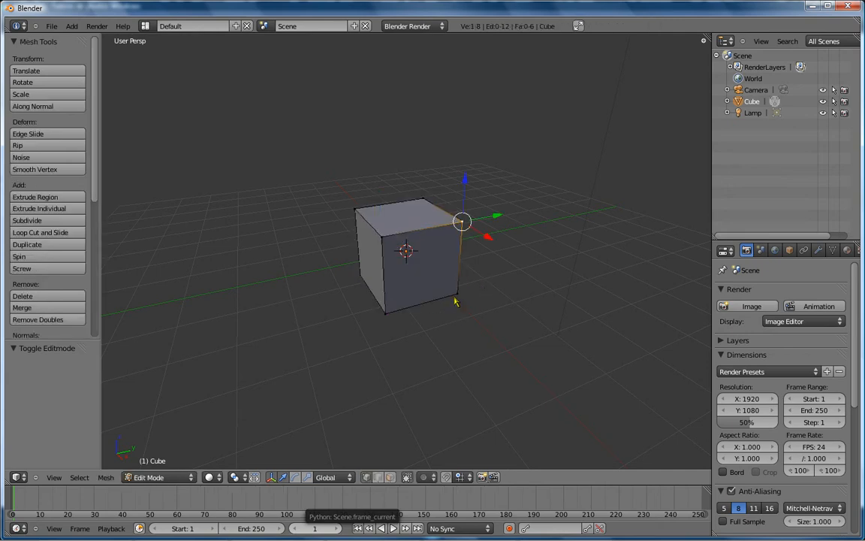
right_click(455, 294)
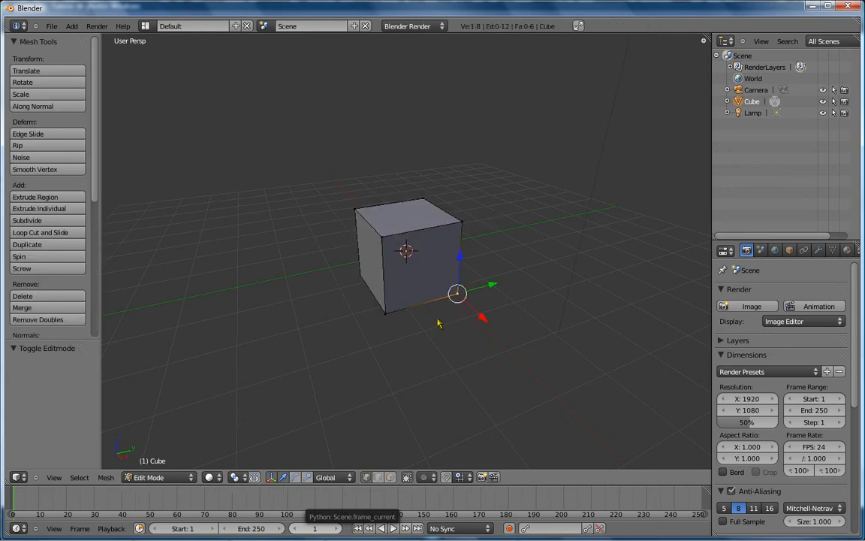
- Try edge selection on the cube, switch to face selection, and select individual faces of the cube
left_click(378, 479)
right_click(424, 242)
left_click(389, 477)
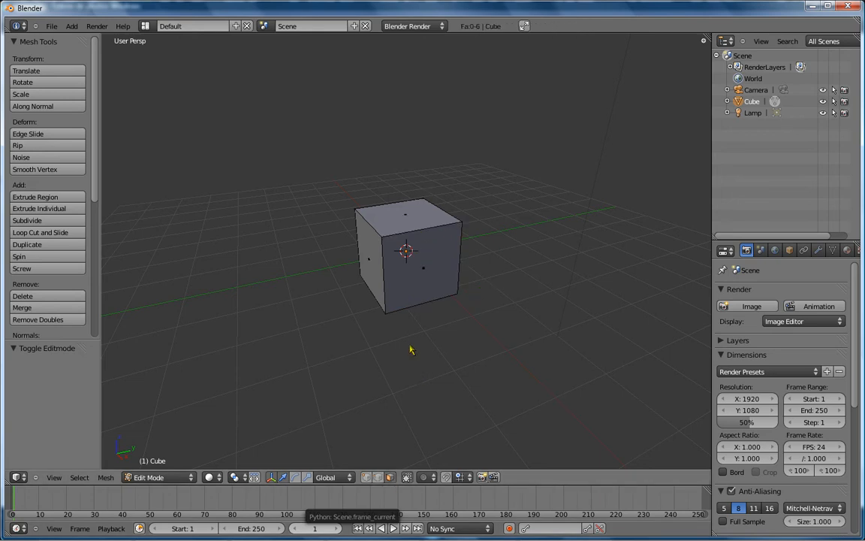
right_click(407, 253)
right_click(337, 242)
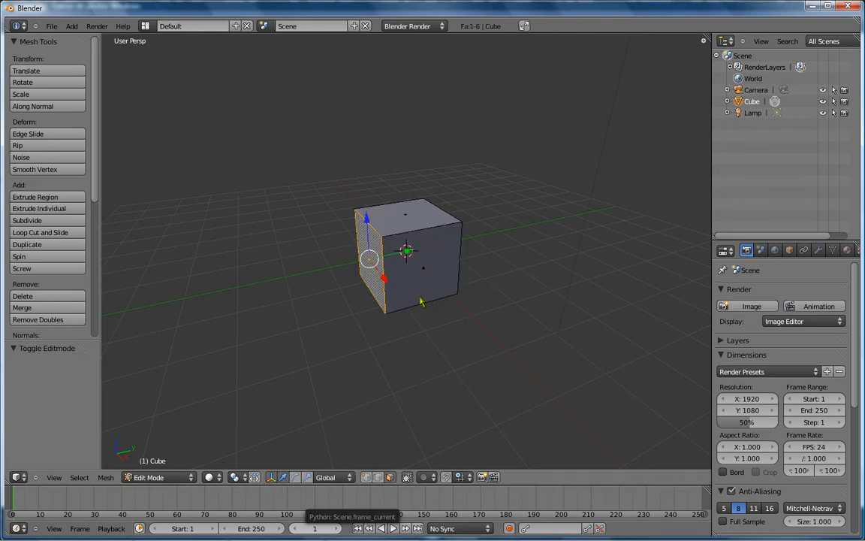
- Return the cube to Object Mode and shrink the Outliner to just below the scene list, enlarging the Properties editor
key("Tab")
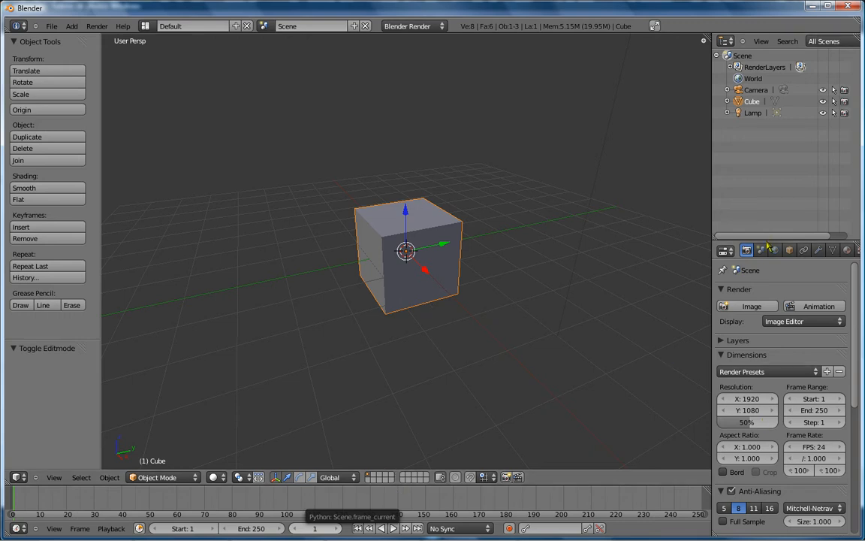
left_click_drag(763, 240, 759, 138)
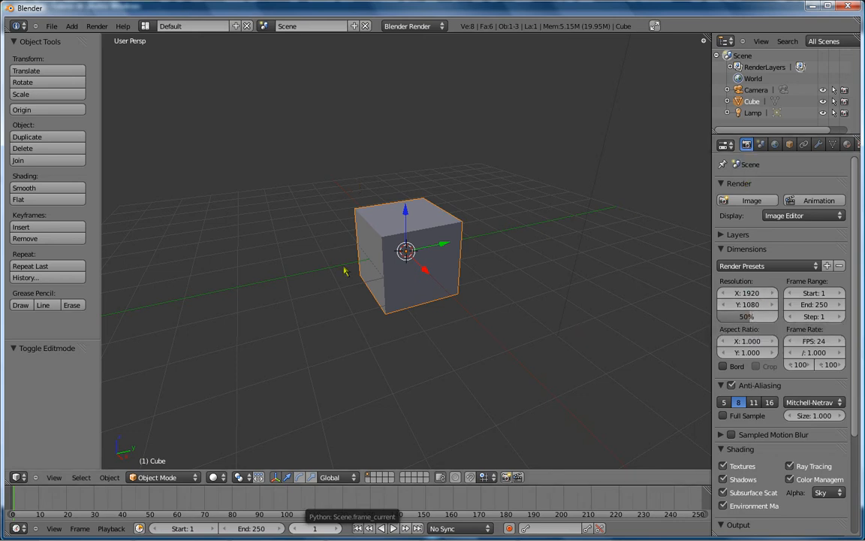
- View the scene through the camera and return to the user perspective
scroll(481, 323, "down", 5)
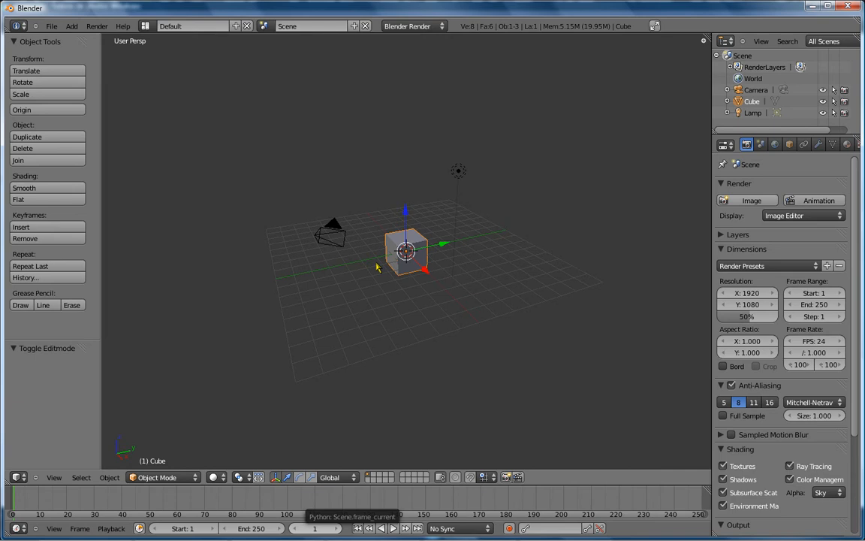
key("KP_0")
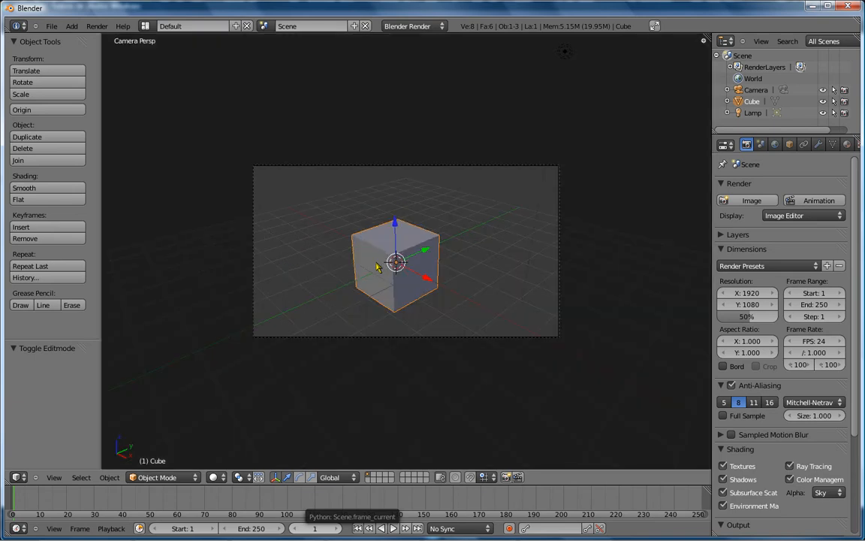
key("KP_0")
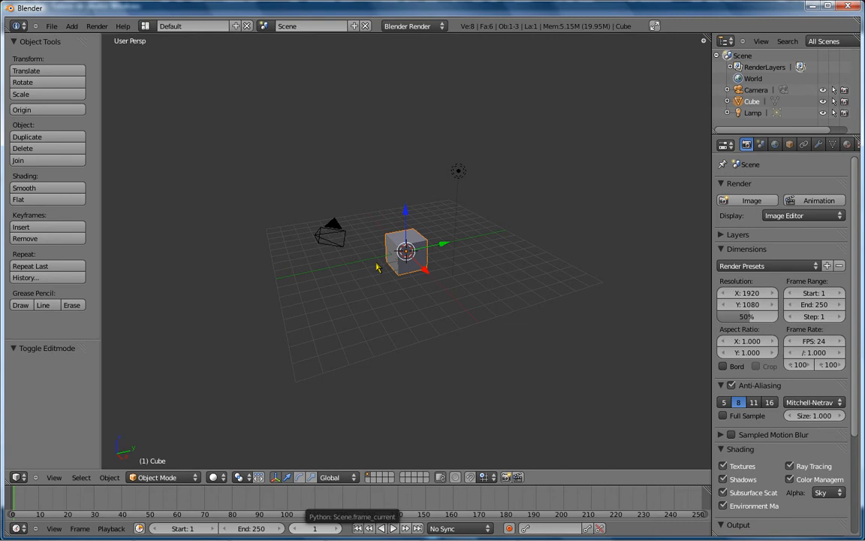
- Render the current frame and switch the render area back to the 3D View
key("F12")
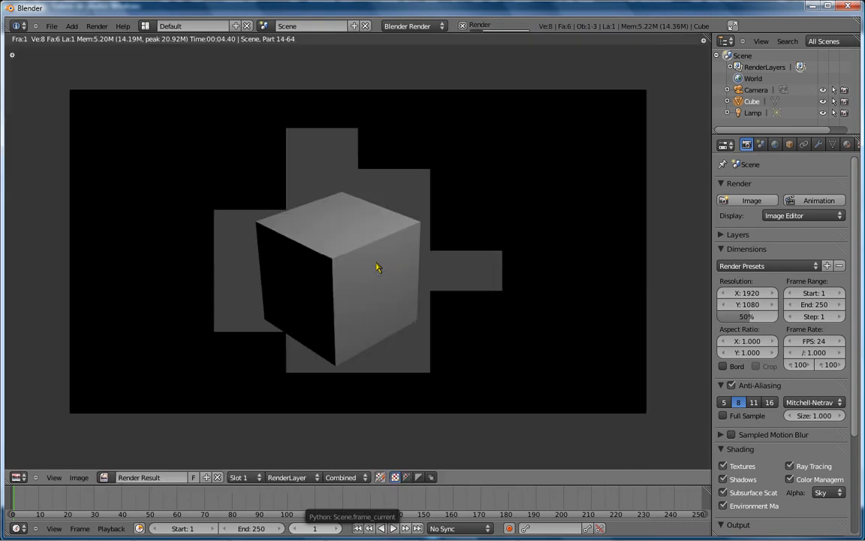
left_click(18, 476)
left_click(30, 517)
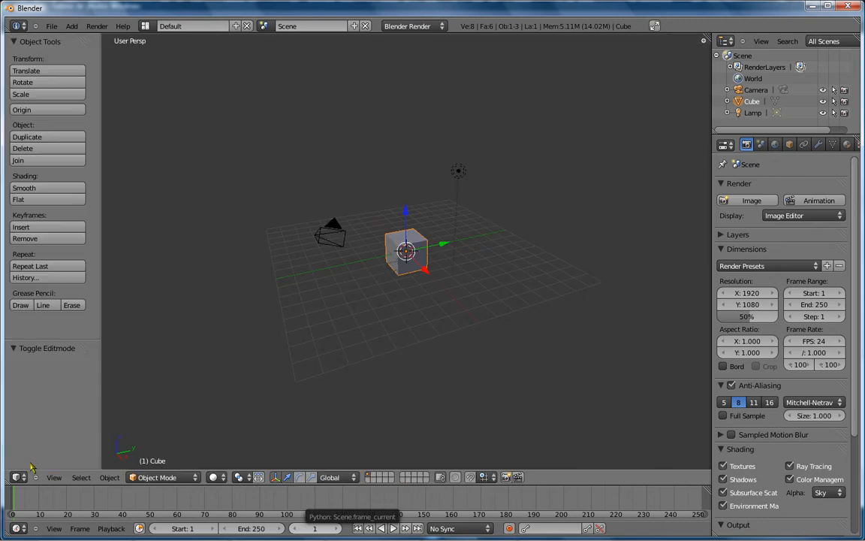
- Try the Metric and Imperial unit systems in the scene settings, and set the units back to None
left_click(760, 146)
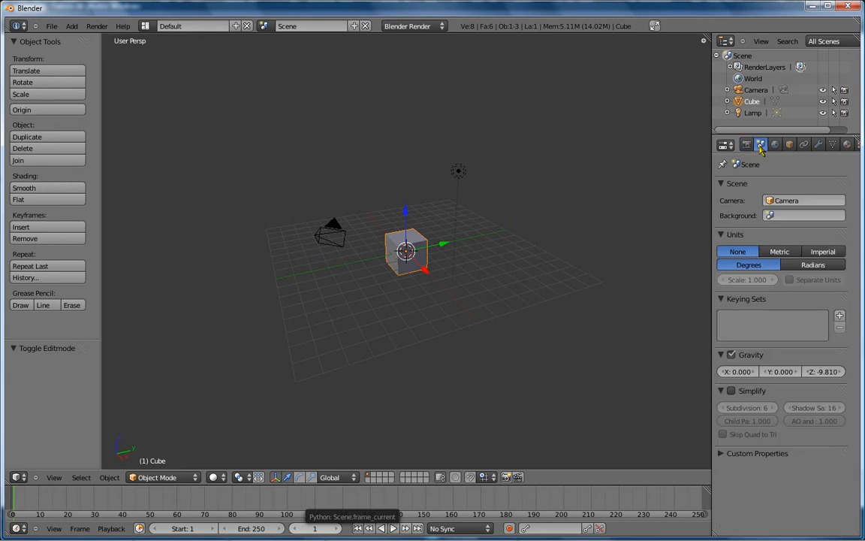
left_click(780, 252)
left_click(824, 252)
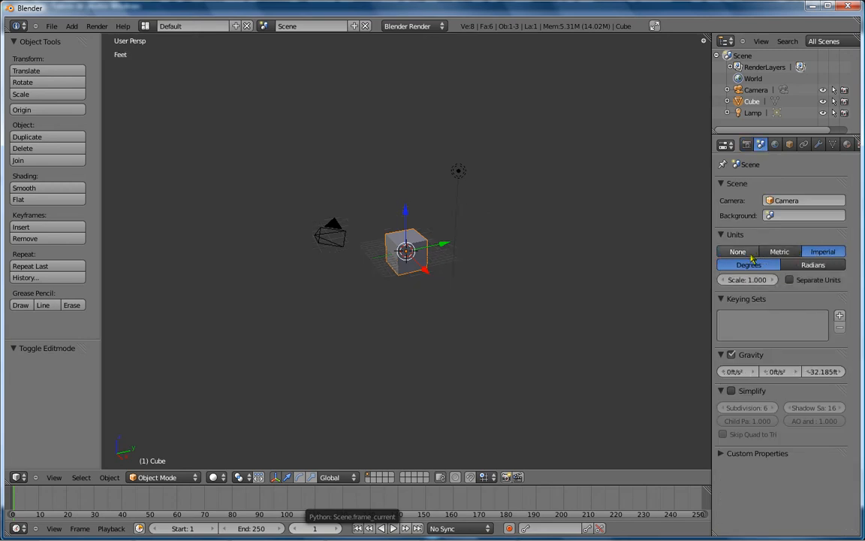
left_click(738, 252)
- Change the world's horizon color to a dark teal
left_click(775, 144)
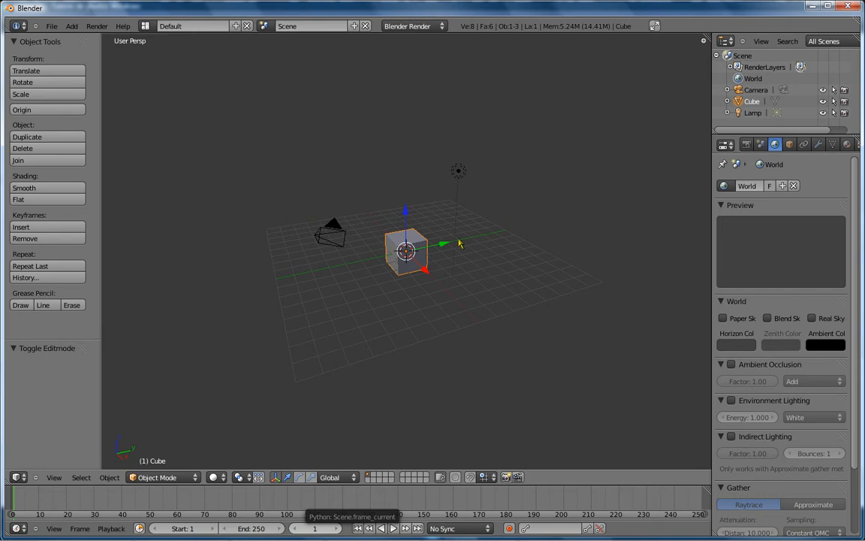
left_click(735, 345)
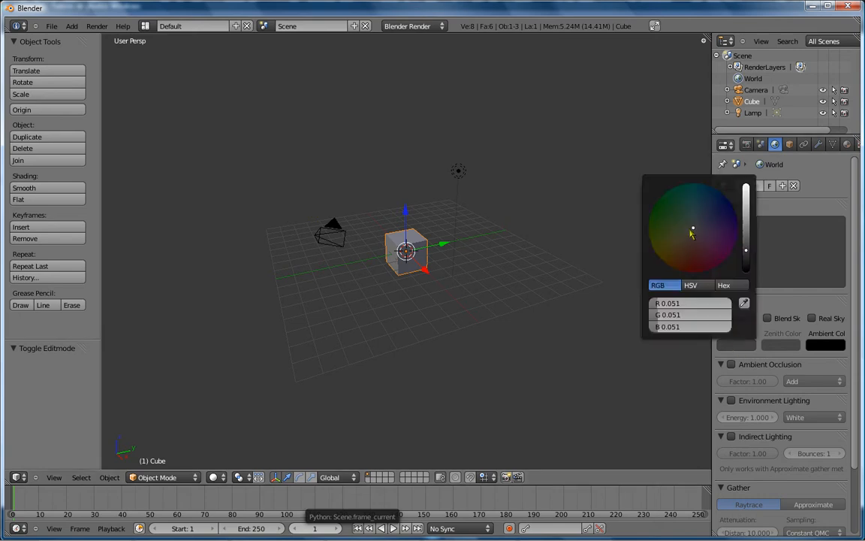
left_click_drag(692, 229, 687, 188)
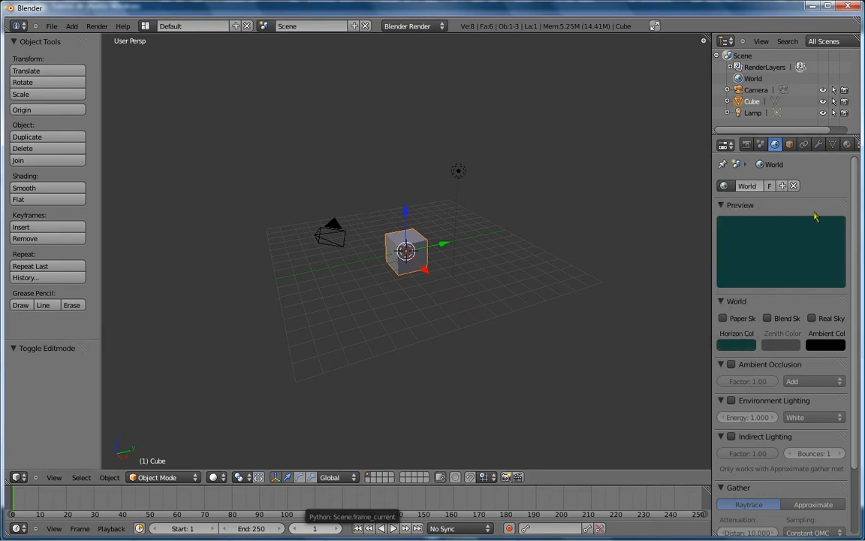
- Render the cube against the teal background and switch back to the 3D View
key("F12")
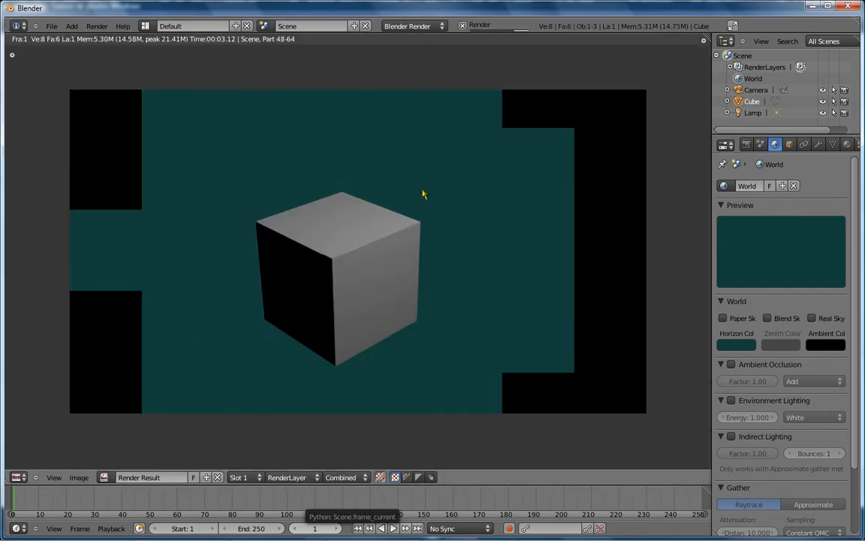
left_click(17, 477)
left_click(22, 464)
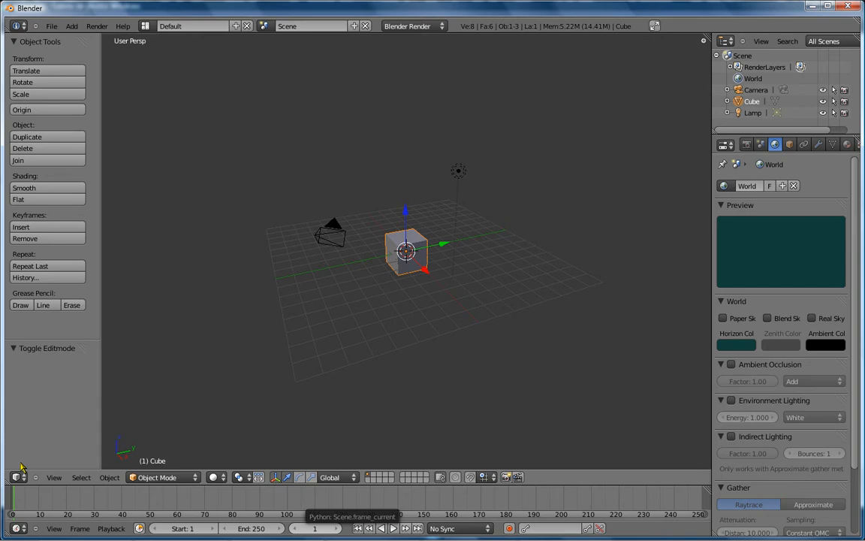
- Set the cube's X location to 0.310, X rotation to -25° and X scale to 1.100 in its object properties
left_click(790, 143)
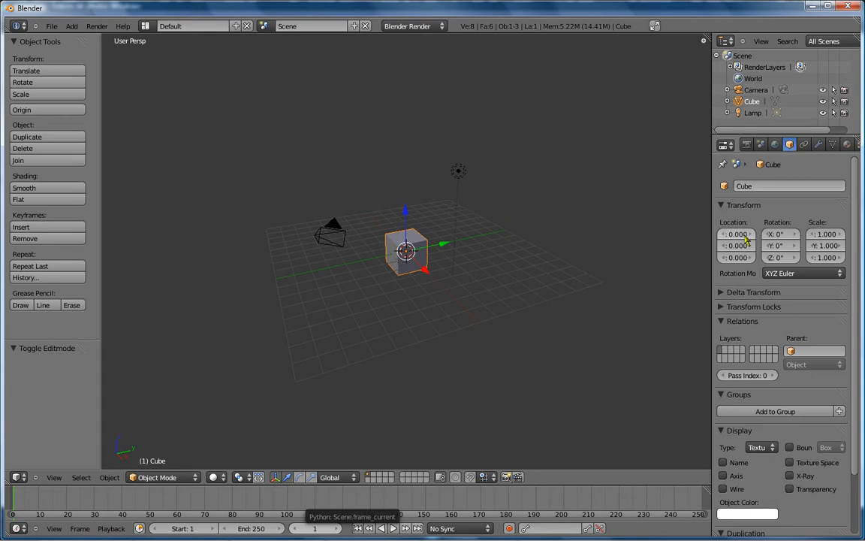
left_click_drag(747, 238, 824, 239)
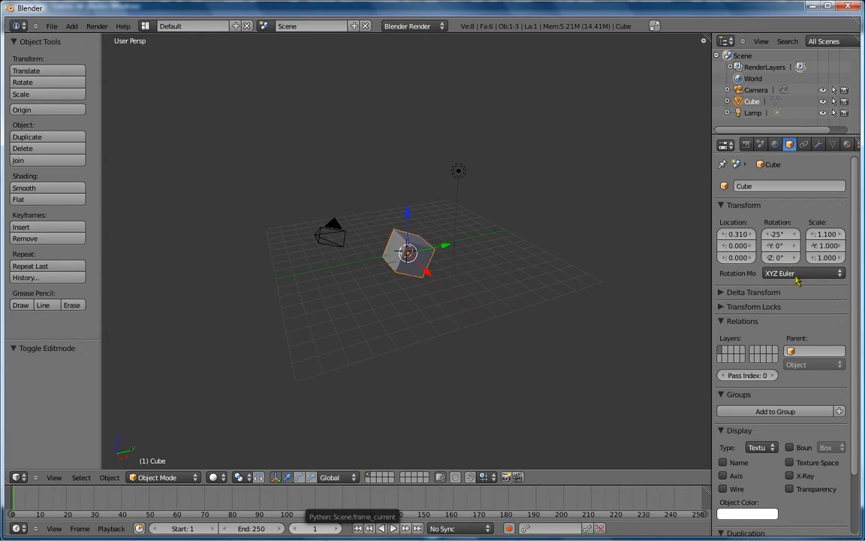
- Add a Limit Scale constraint to the cube and delete it again
left_click(806, 145)
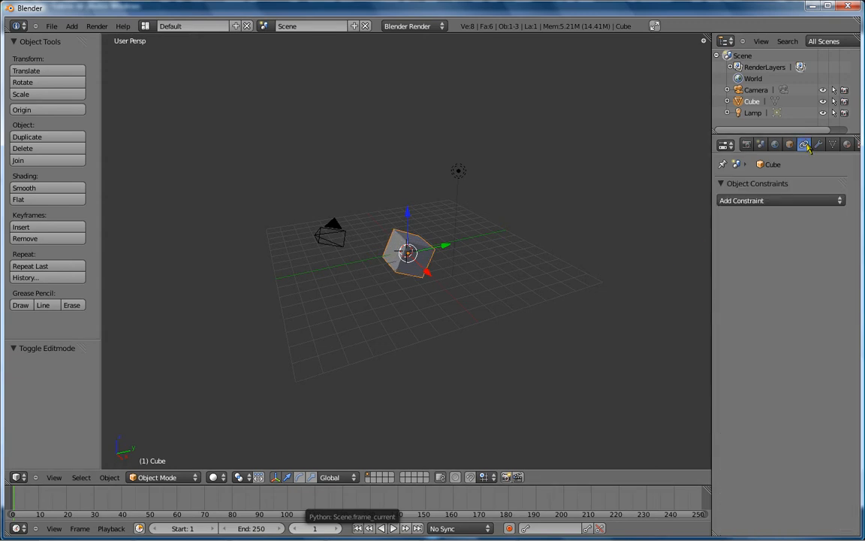
left_click(831, 202)
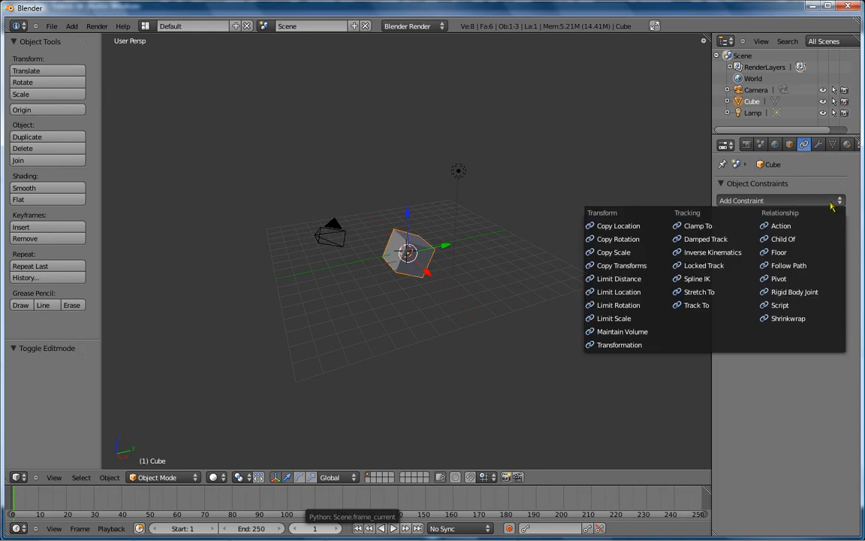
left_click(614, 318)
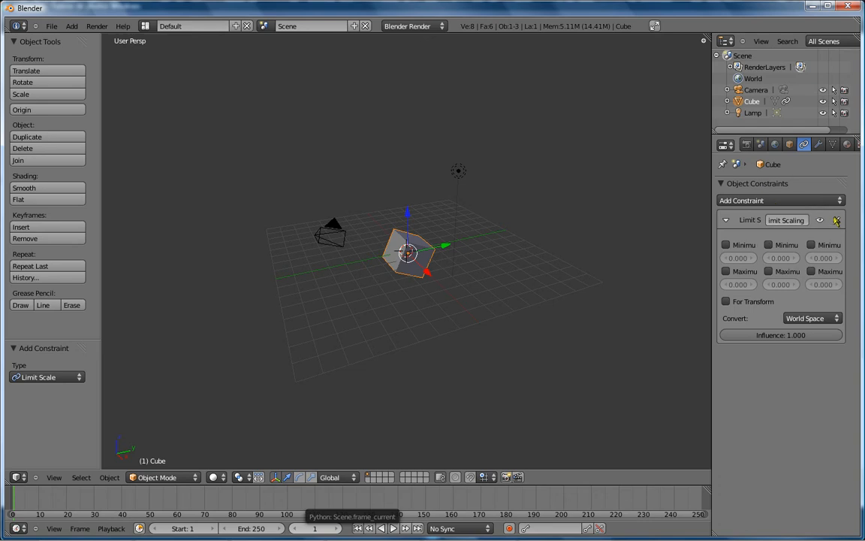
left_click(835, 220)
- Add a Subdivision Surface modifier to the cube, inspect its shape up close, and remove the modifier
left_click(818, 143)
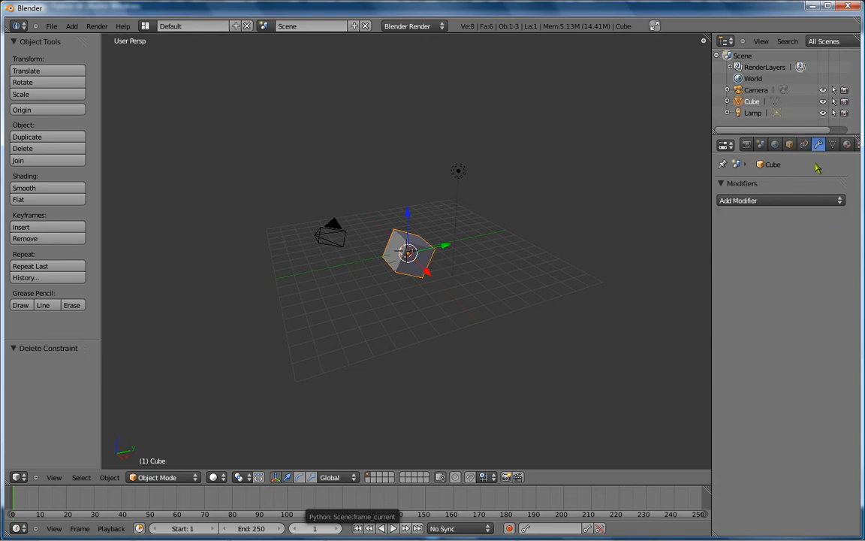
left_click(809, 201)
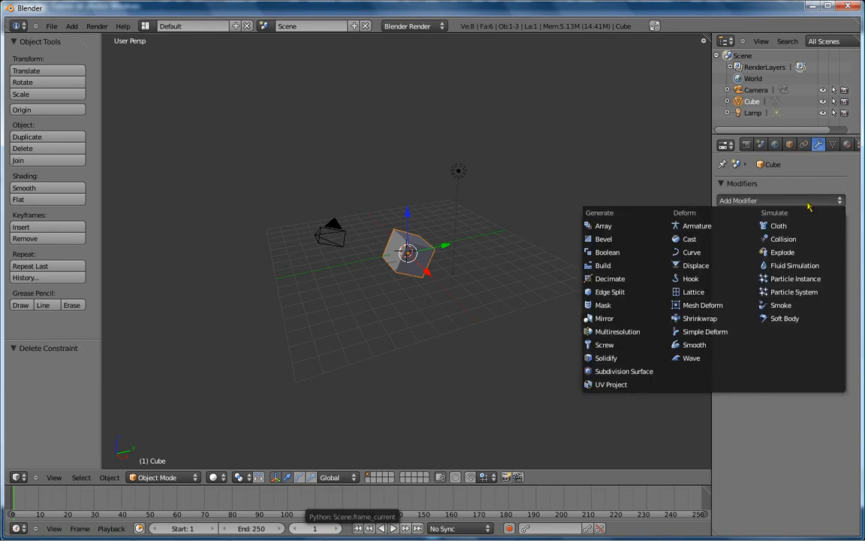
left_click(633, 371)
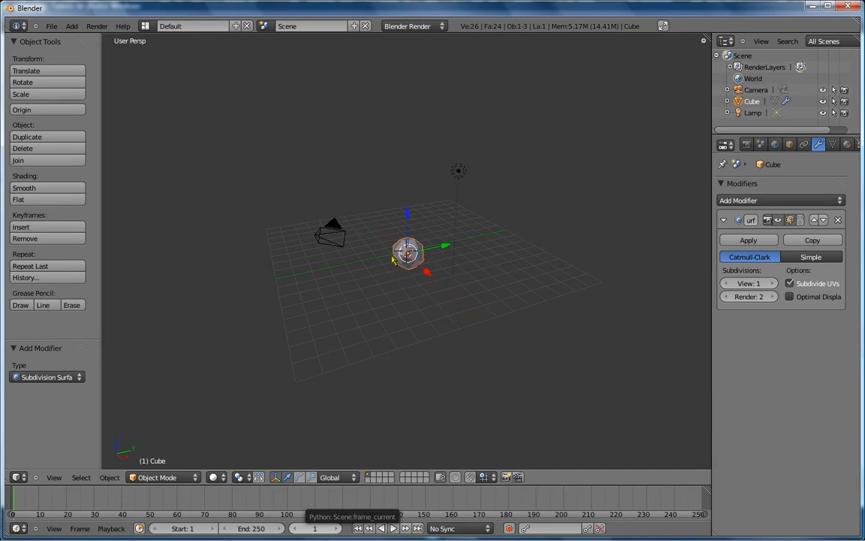
scroll(398, 259, "up", 8)
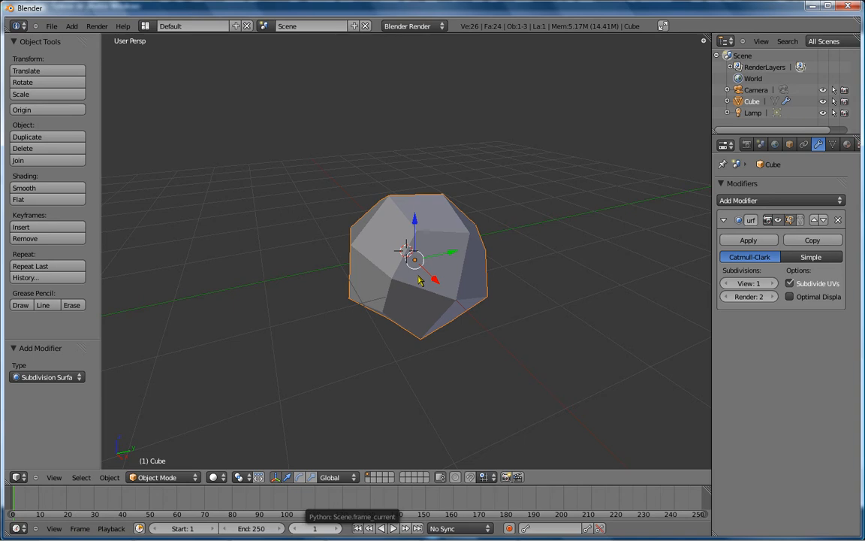
left_click(839, 220)
- Show the cube's mesh data properties and widen the Properties editor so that all its categories fit
scroll(434, 197, "down", 4)
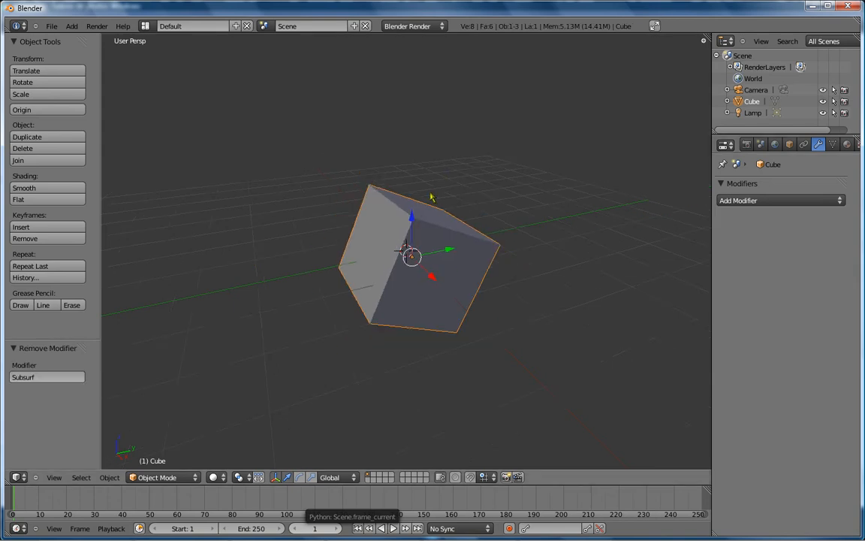
middle_click_drag(559, 284, 495, 353)
left_click(832, 144)
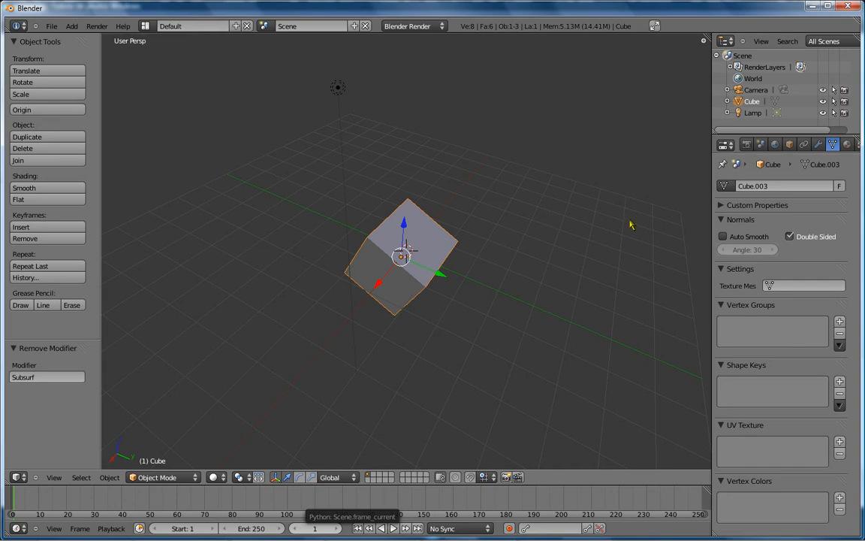
left_click_drag(712, 242, 588, 241)
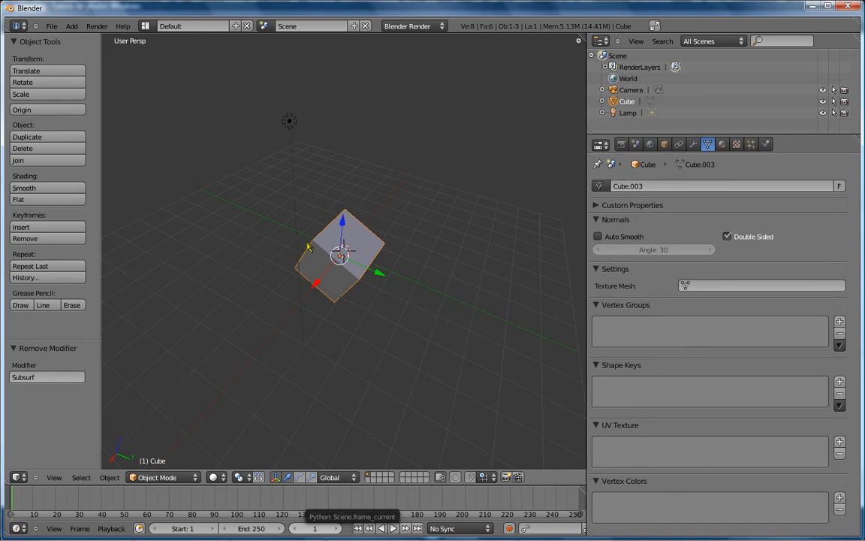
- Delete the cube and add a Monkey mesh in its place
key("x")
left_click(367, 260)
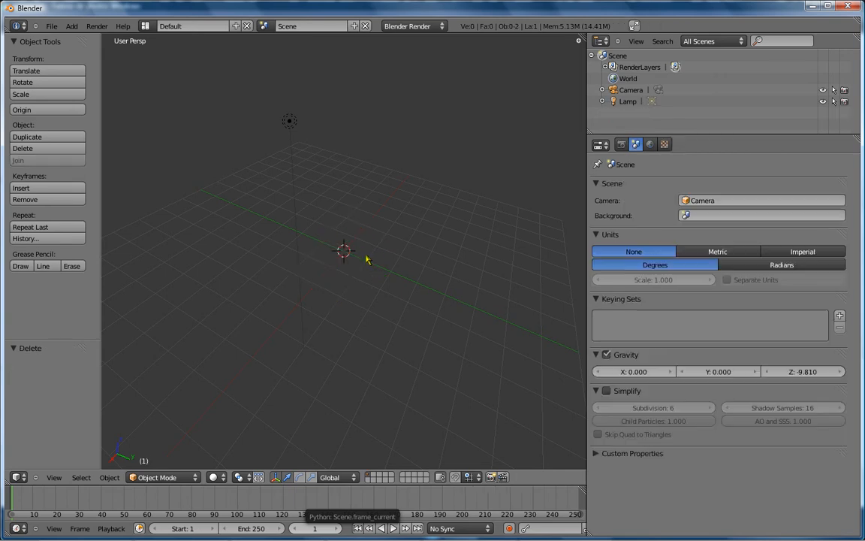
key("shift+a")
mouse_move(364, 254)
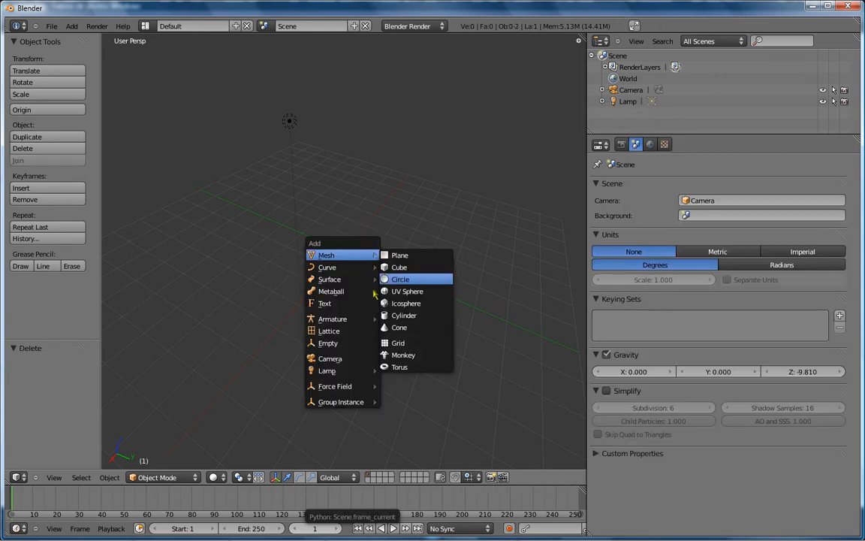
left_click(394, 352)
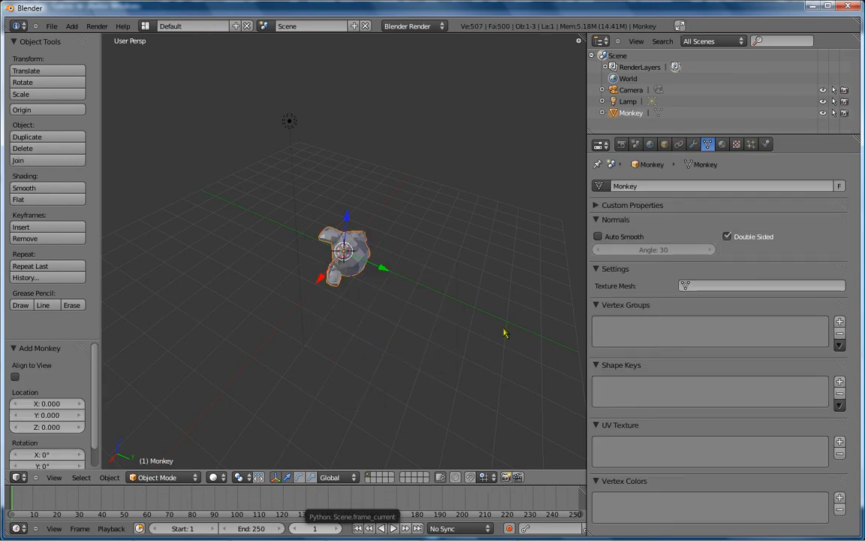
- Rotate the monkey freehand and scale it up by about 2.717
key("r")
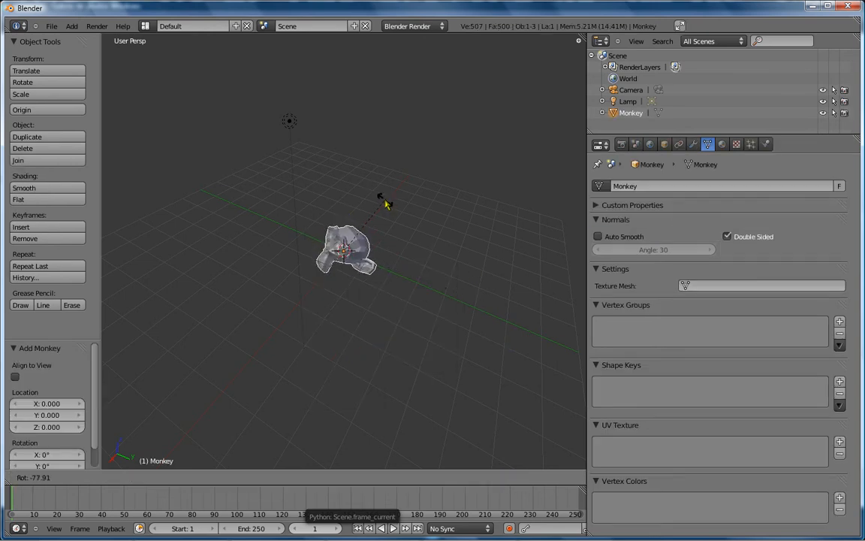
left_click(428, 257)
key("s")
left_click(527, 422)
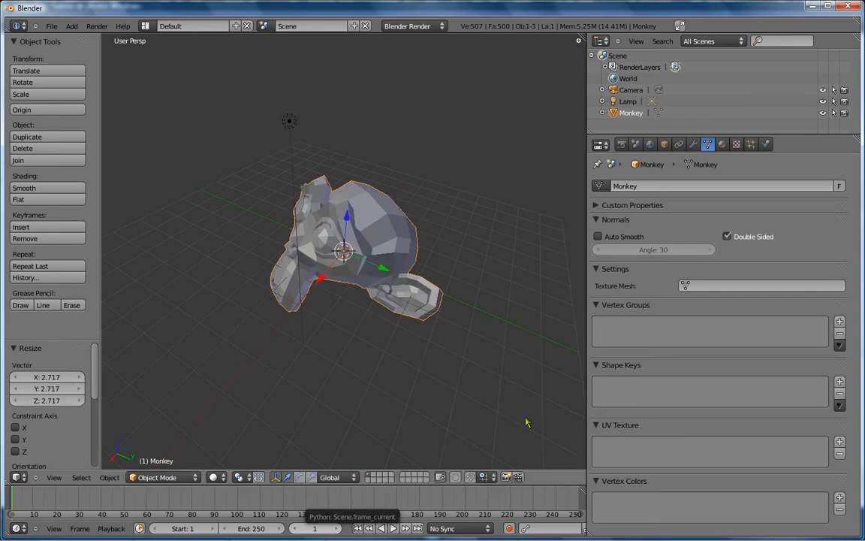
- Enter Edit Mode on the monkey and select a single vertex on the back of its head in vertex select mode
key("Tab")
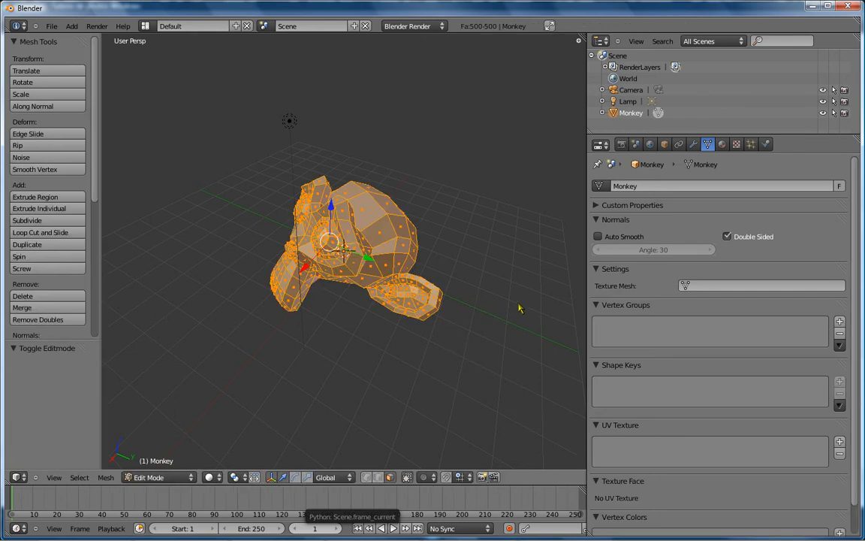
middle_click_drag(469, 275, 461, 339)
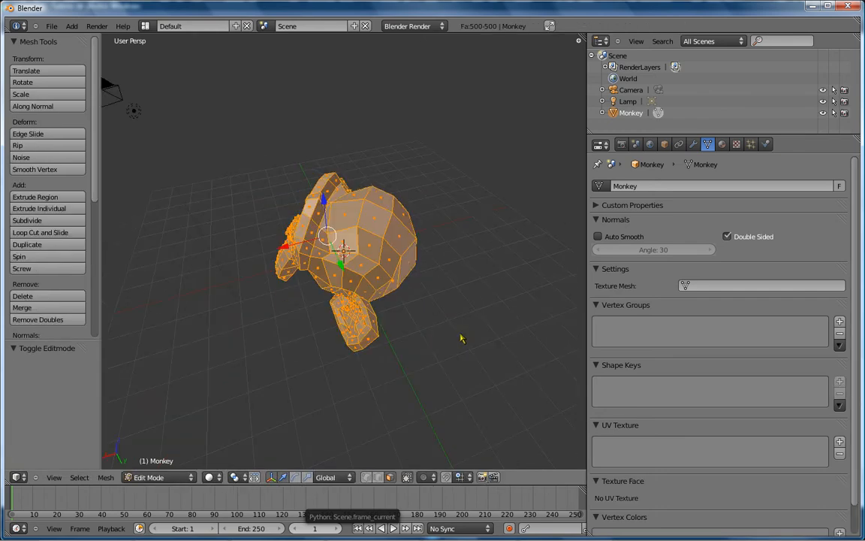
left_click(366, 478)
left_click(366, 479)
right_click(354, 236)
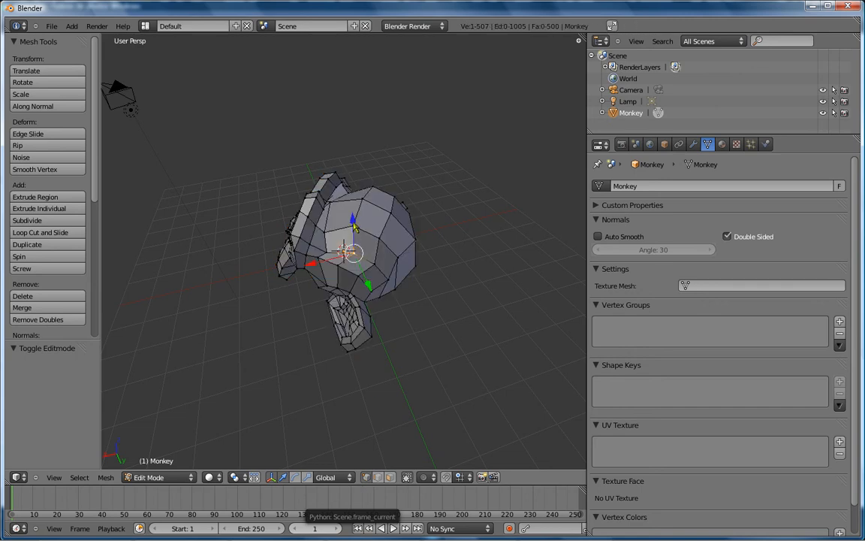
- Switch to face select mode and select nine adjoining faces on the back and top of the monkey's head
left_click(389, 478)
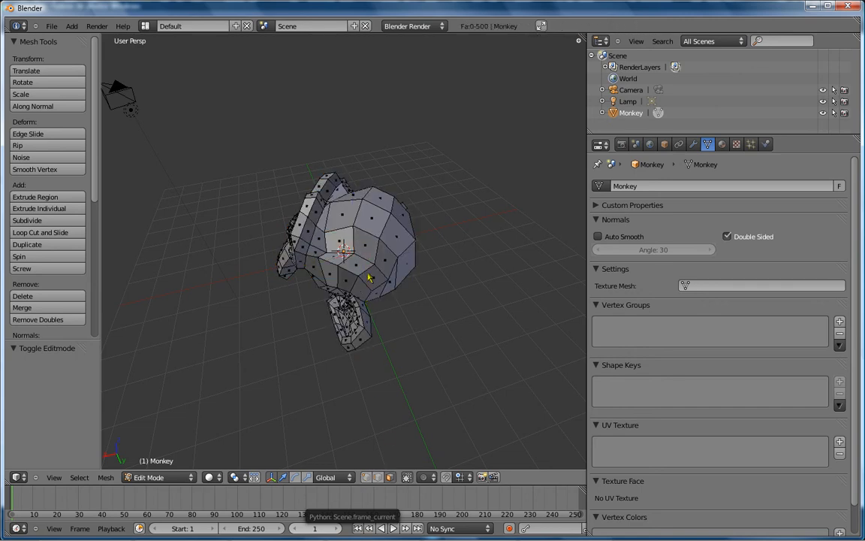
right_click(365, 243)
right_click(342, 241, "shift")
right_click(385, 257, "shift")
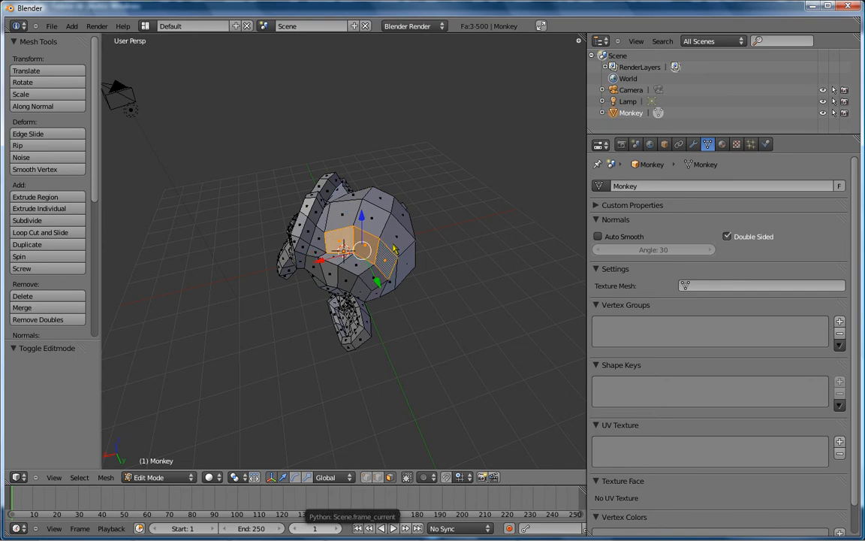
right_click(395, 237, "shift")
right_click(371, 219, "shift")
right_click(344, 215, "shift")
right_click(354, 196, "shift")
right_click(380, 199, "shift")
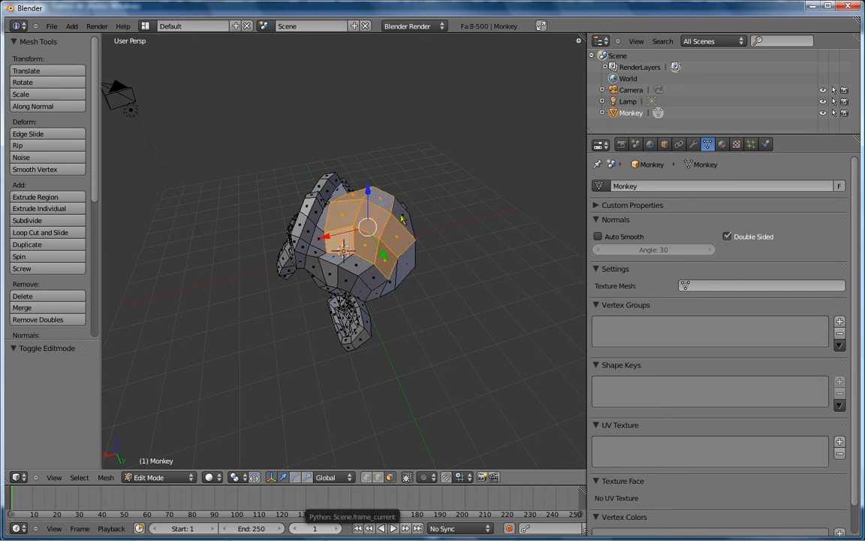
right_click(403, 215, "shift")
- Extend the face selection around the other side and underside of the back of the head, to 21 faces in total
middle_click_drag(465, 302, 312, 281)
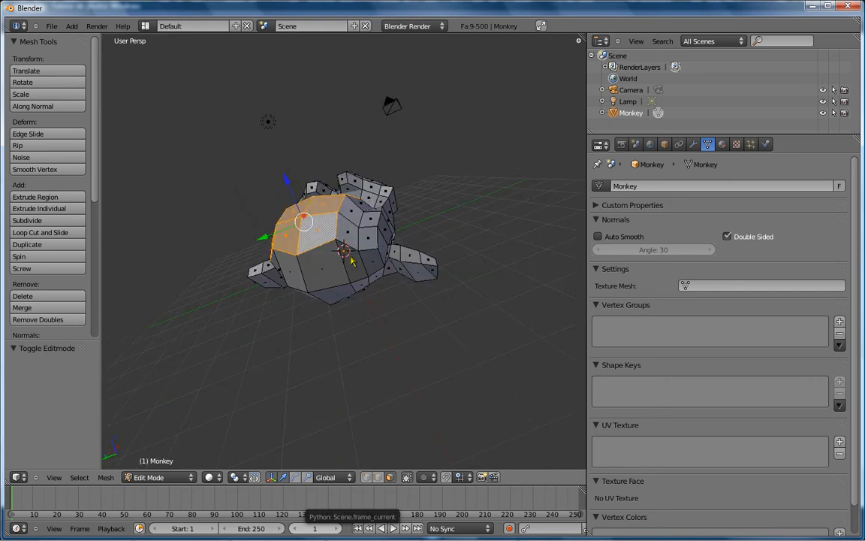
right_click(348, 239, "shift")
right_click(351, 214, "shift")
right_click(362, 204, "shift")
right_click(335, 263, "shift")
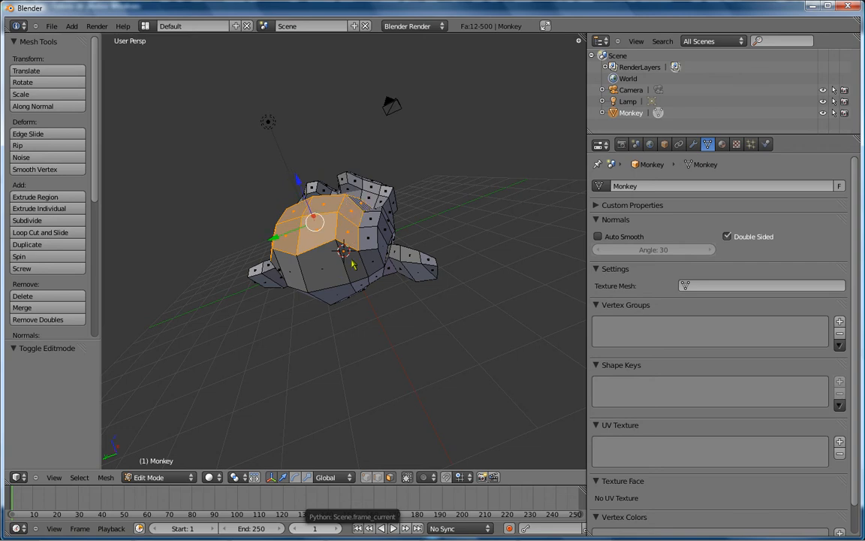
right_click(289, 237, "shift")
right_click(288, 268, "shift")
middle_click_drag(344, 323, 355, 202)
right_click(314, 261, "shift")
right_click(353, 242, "shift")
right_click(355, 267, "shift")
right_click(335, 277, "shift")
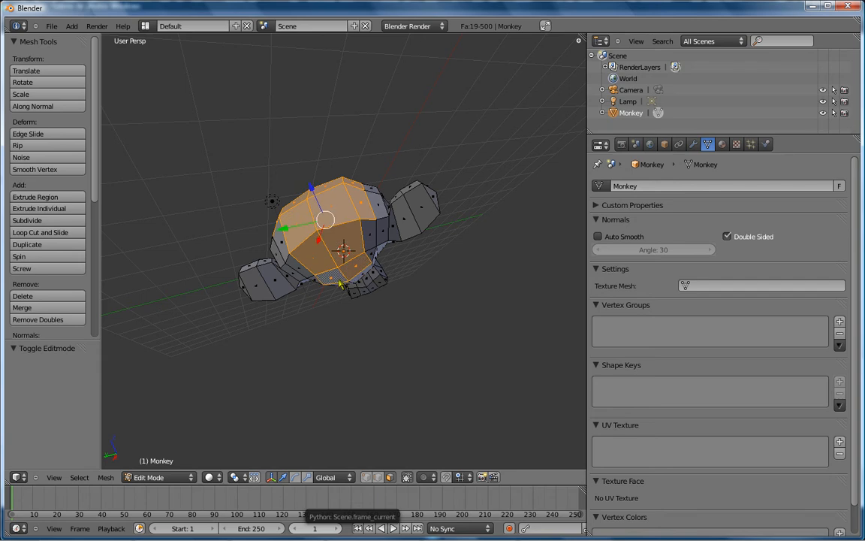
right_click(346, 284, "shift")
right_click(366, 275, "shift")
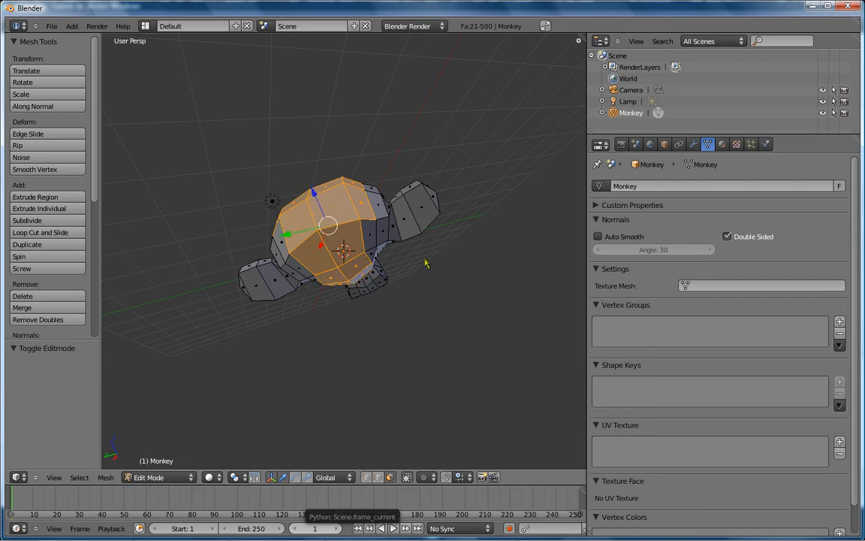
- Switch to vertex select mode, add a vertex group to the monkey's mesh data, and return to Object Mode
middle_click_drag(383, 249, 105, 403)
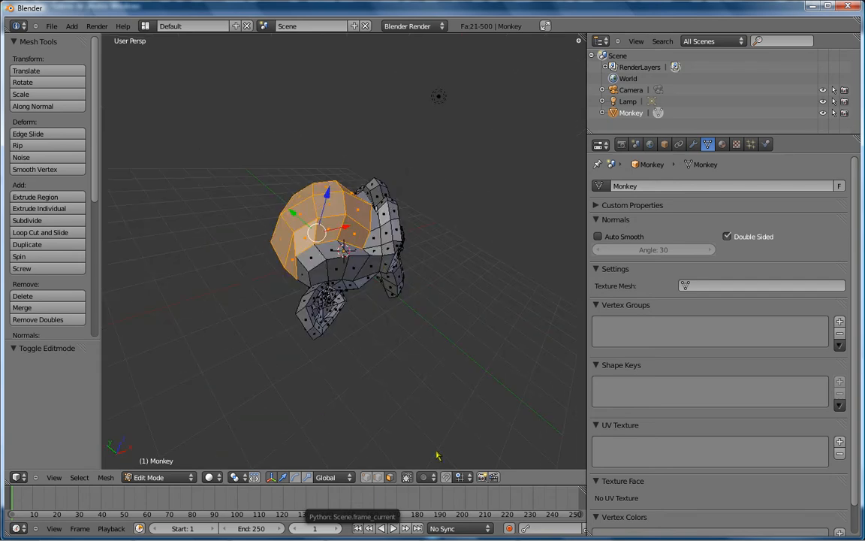
left_click(367, 478)
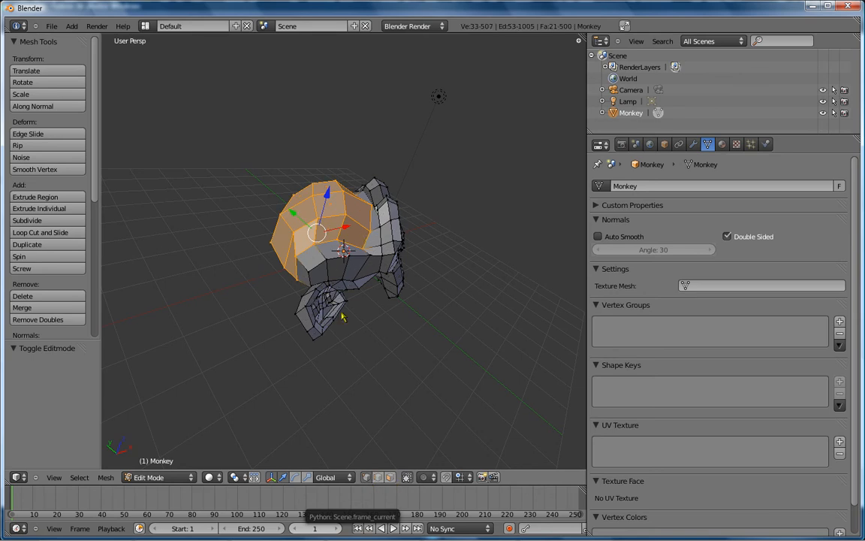
left_click(841, 322)
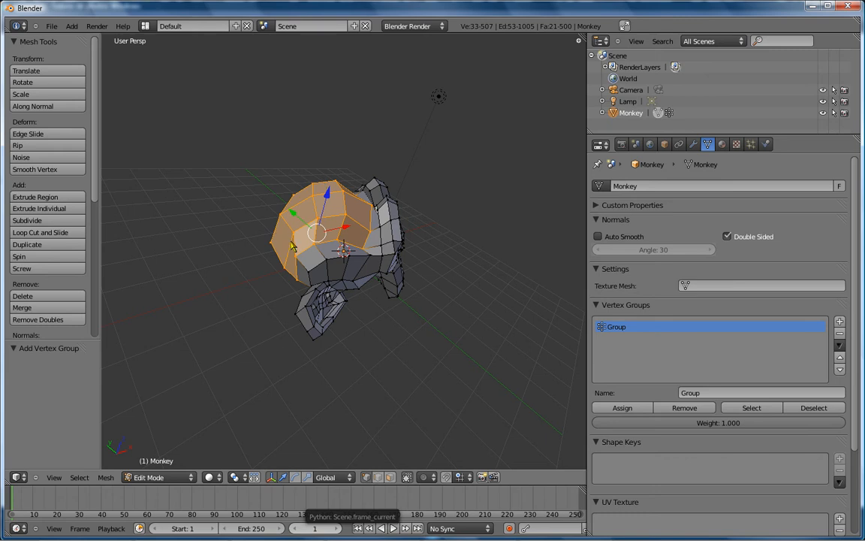
key("Tab")
- Create a new material for the monkey and give it a saturated green diffuse color
left_click(724, 144)
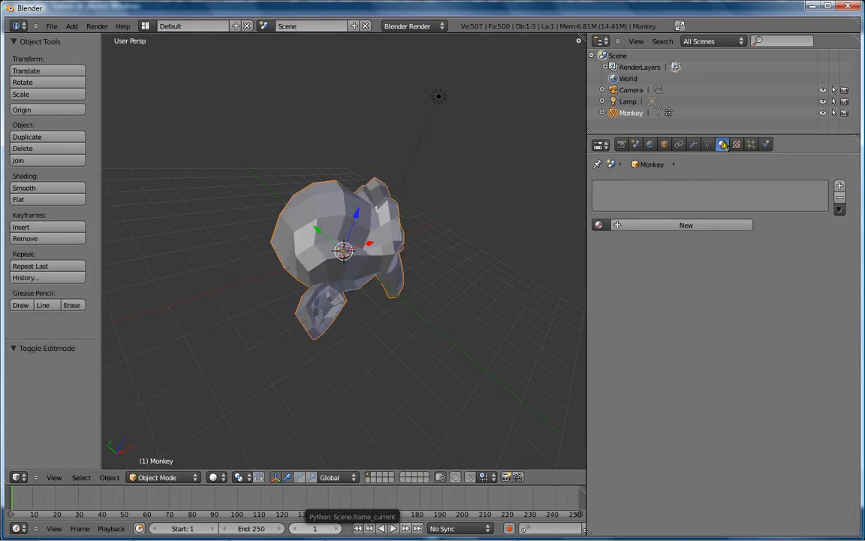
left_click(675, 226)
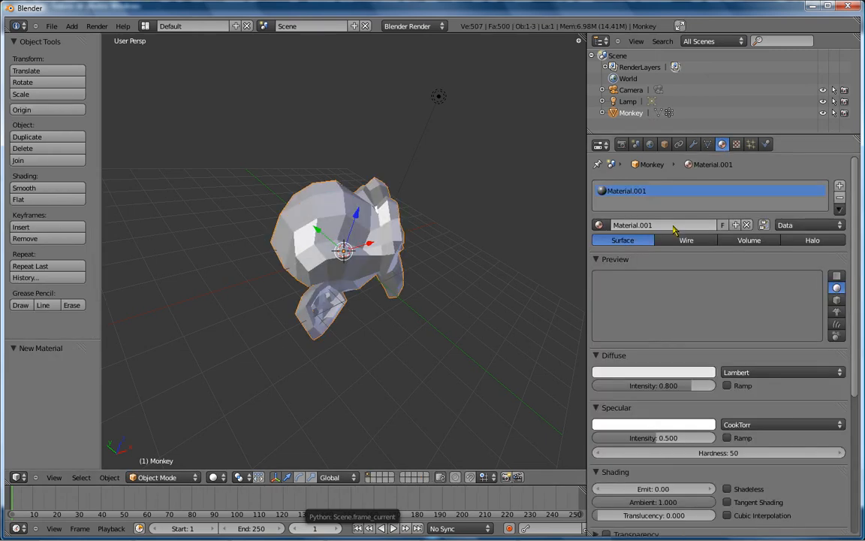
left_click(651, 372)
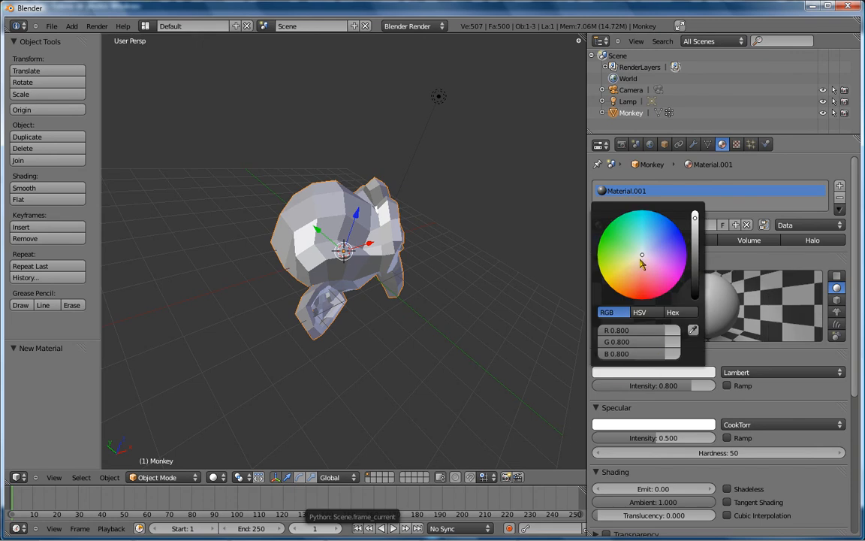
left_click_drag(642, 263, 601, 235)
left_click(652, 425)
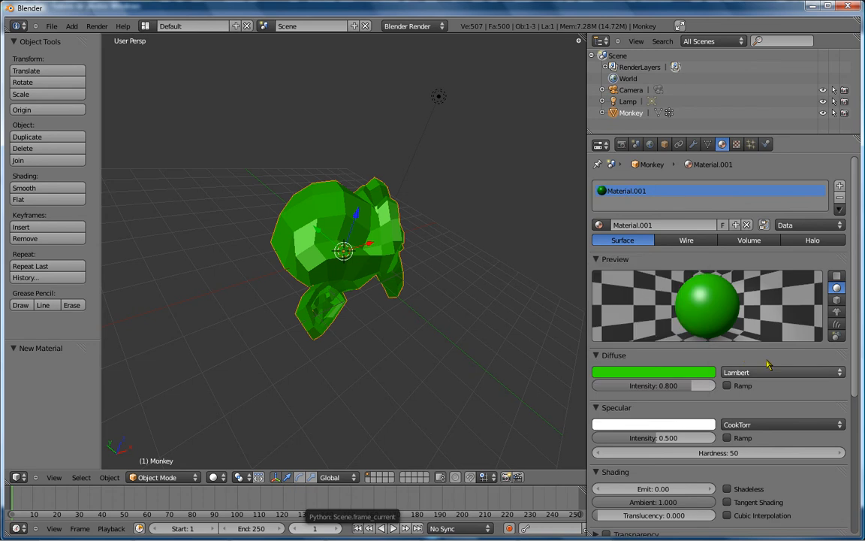
- Set the material's specular intensity to 0.594 and ambient to 0.921, and return emit to 0.00 after testing 0.60
mouse_move(673, 437)
left_mouse_down()
mouse_move(610, 444)
mouse_move(679, 444)
mouse_move(634, 461)
mouse_move(602, 459)
mouse_move(674, 455)
left_mouse_up()
scroll(676, 447, "down", 2)
left_click_drag(624, 445, 668, 445)
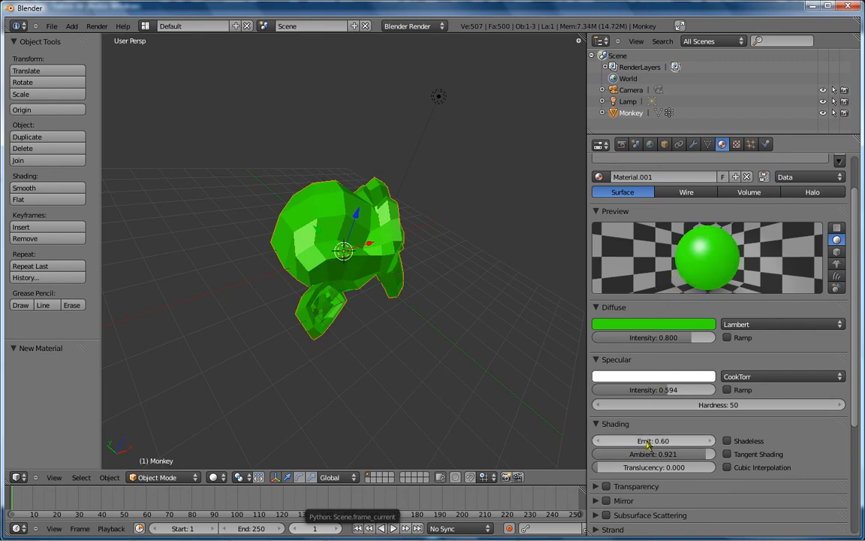
left_click_drag(648, 443, 590, 486)
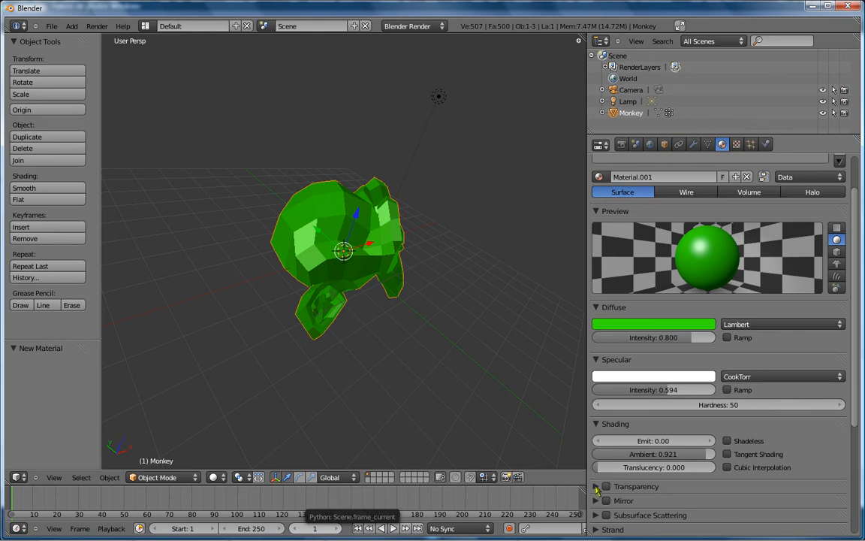
- Try Z Transparency on the green material with alpha at about 0.44, and undo both changes
left_click(597, 487)
left_click(607, 487)
scroll(631, 490, "down", 1)
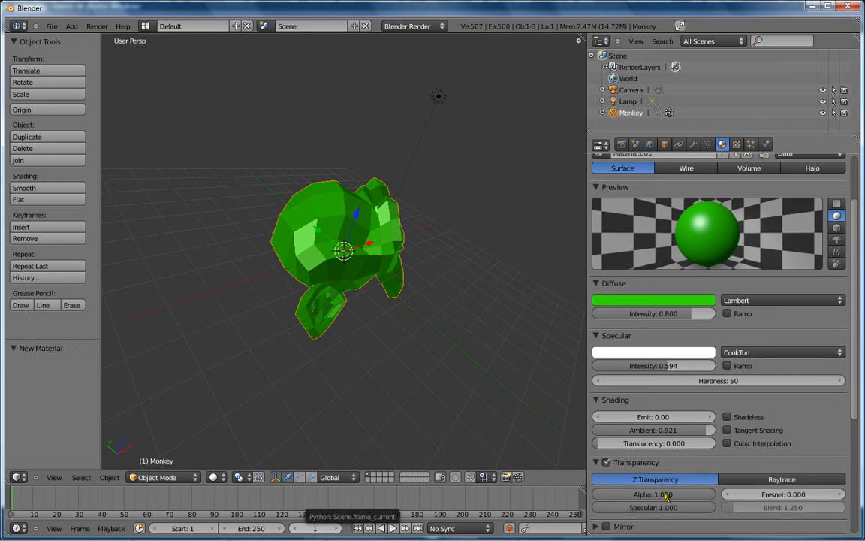
left_click_drag(663, 496, 648, 496)
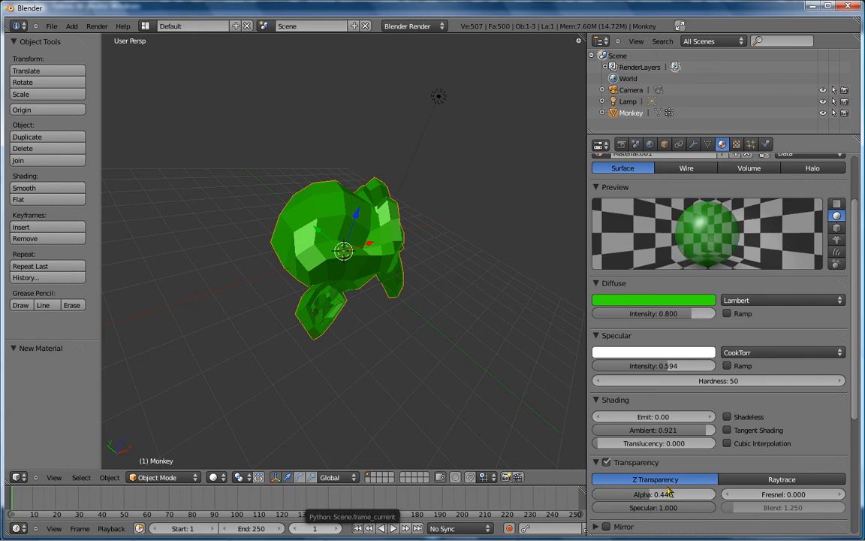
key("ctrl+z")
key("ctrl+z")
- Try the Mirror option with reflectivity 0.421, check the material preview, reset reflectivity to 0.000 and turn Mirror off
scroll(631, 464, "down", 1)
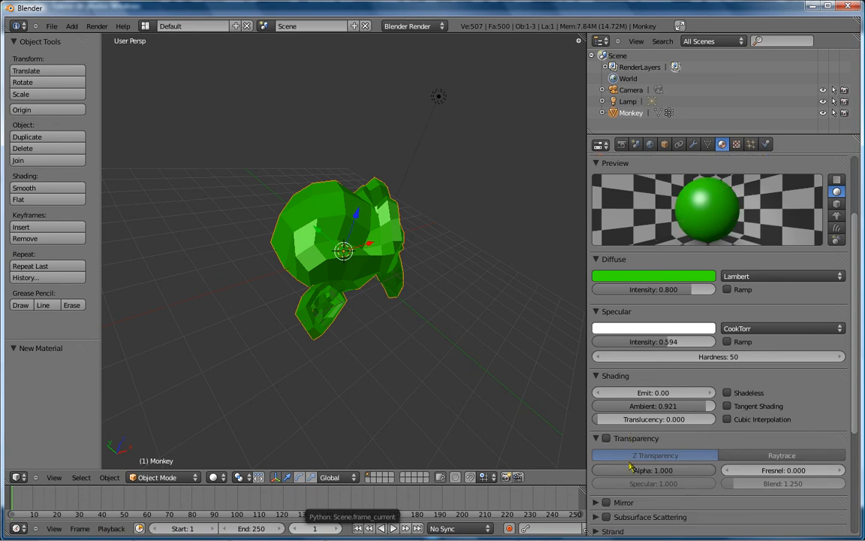
scroll(630, 466, "down", 1)
left_click(606, 478)
left_click(639, 479)
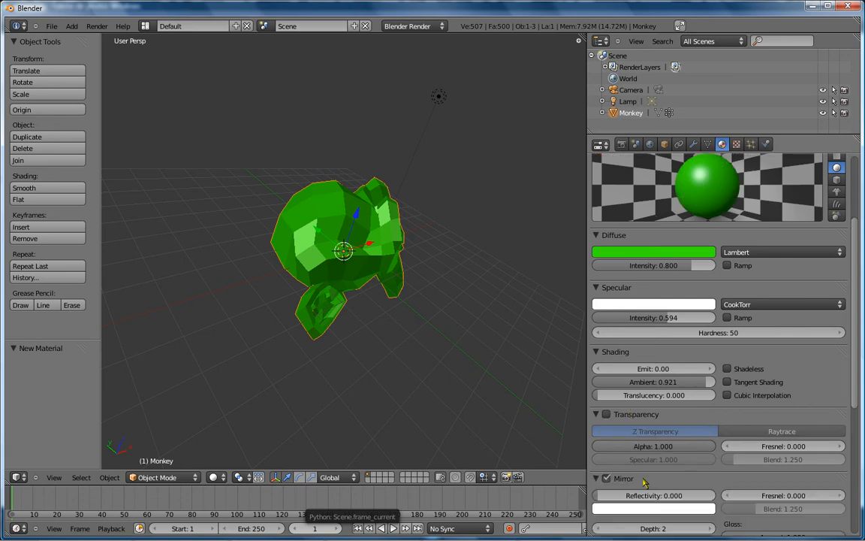
scroll(644, 483, "down", 1)
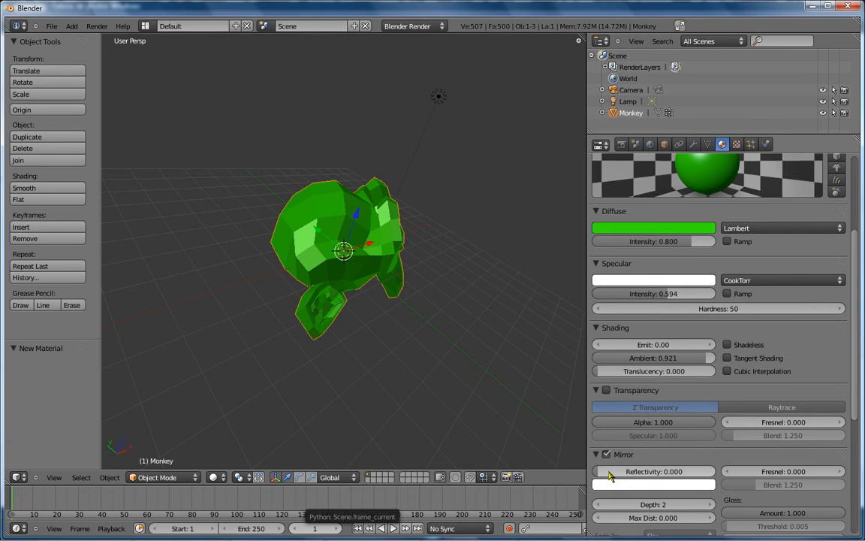
left_click_drag(609, 475, 661, 475)
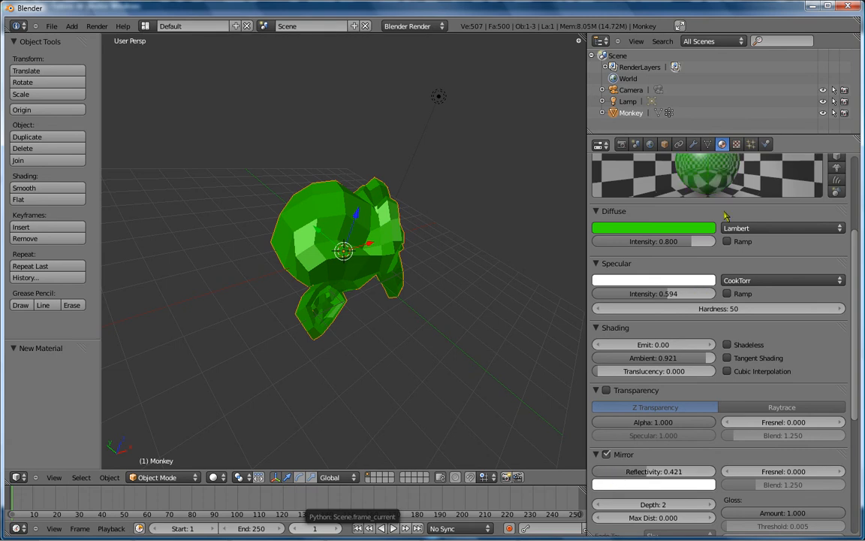
scroll(710, 256, "up", 3)
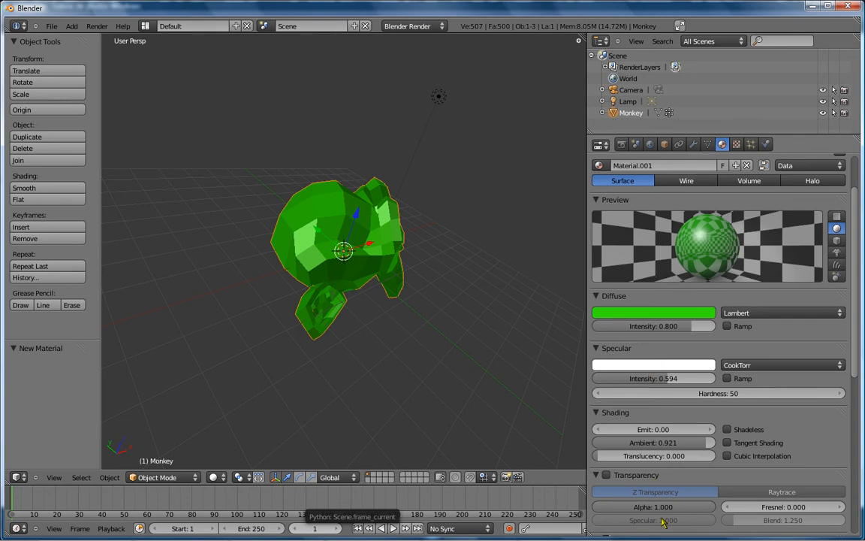
scroll(630, 484, "down", 3)
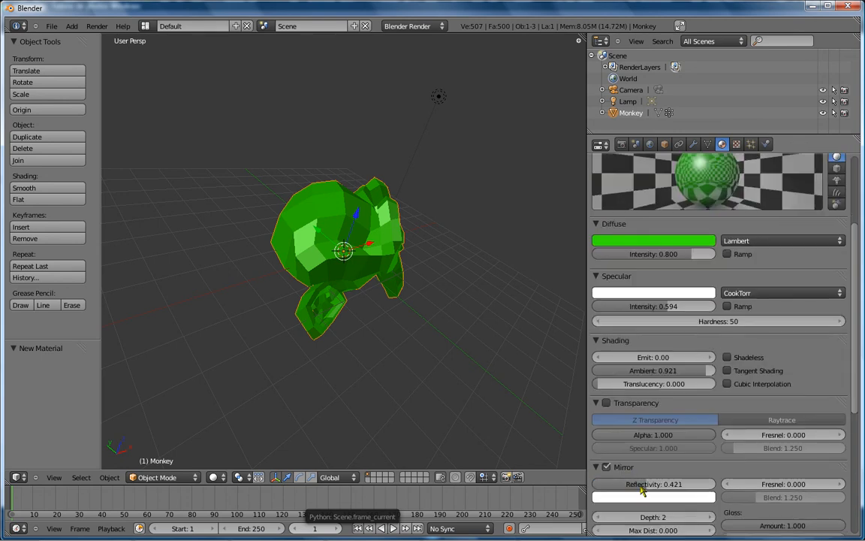
left_click_drag(642, 487, 531, 496)
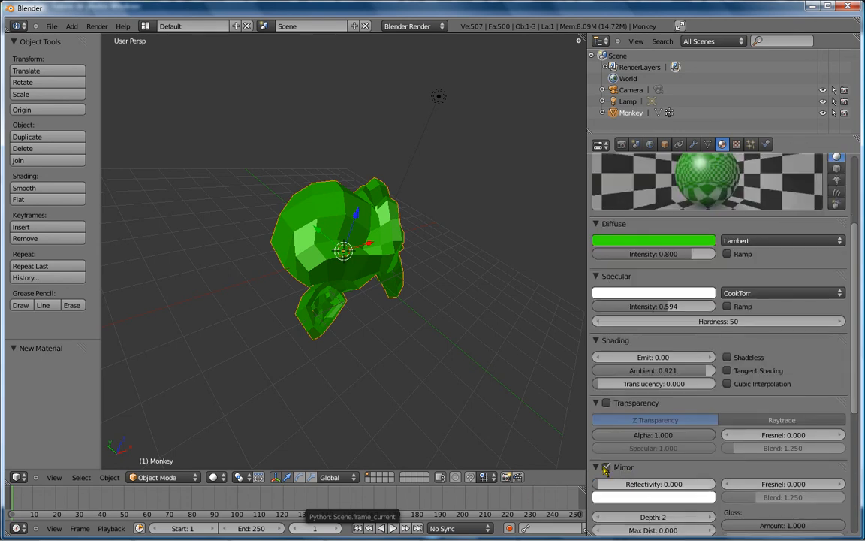
left_click(605, 468)
- Add a new Clouds texture to the monkey's material
scroll(735, 174, "up", 1)
left_click(736, 144)
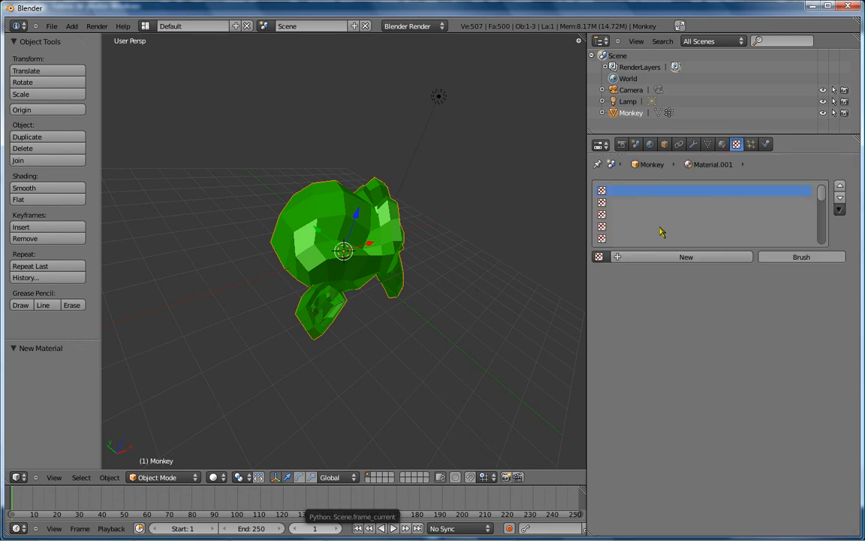
left_click(676, 256)
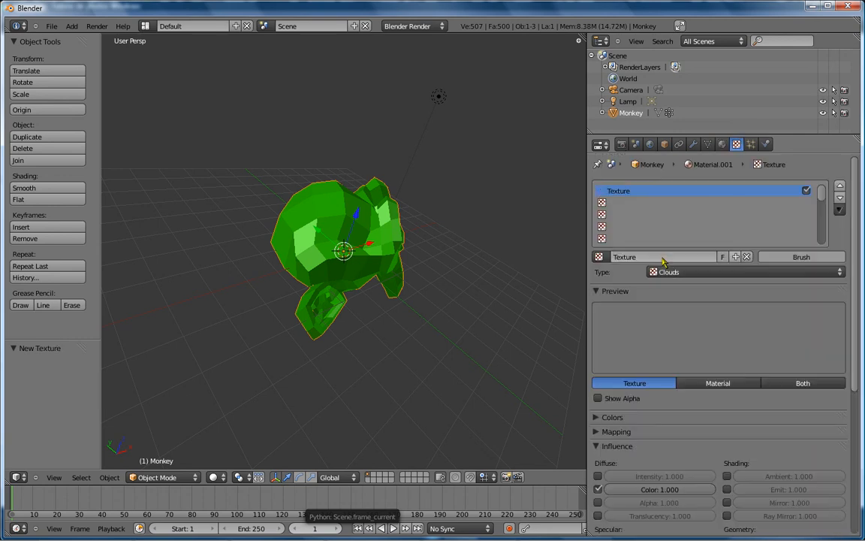
- Try the Marble and Stucci types on the monkey's texture, and return the type to Clouds
left_click(713, 274)
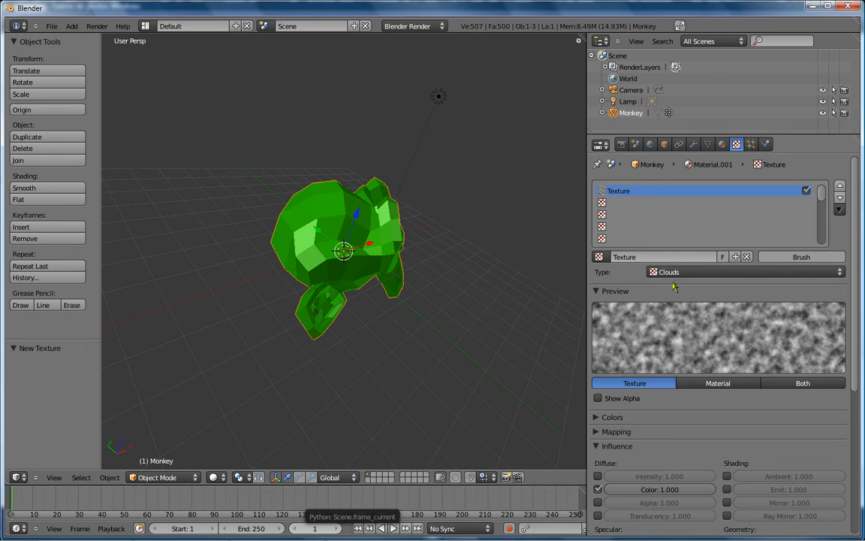
left_click(673, 273)
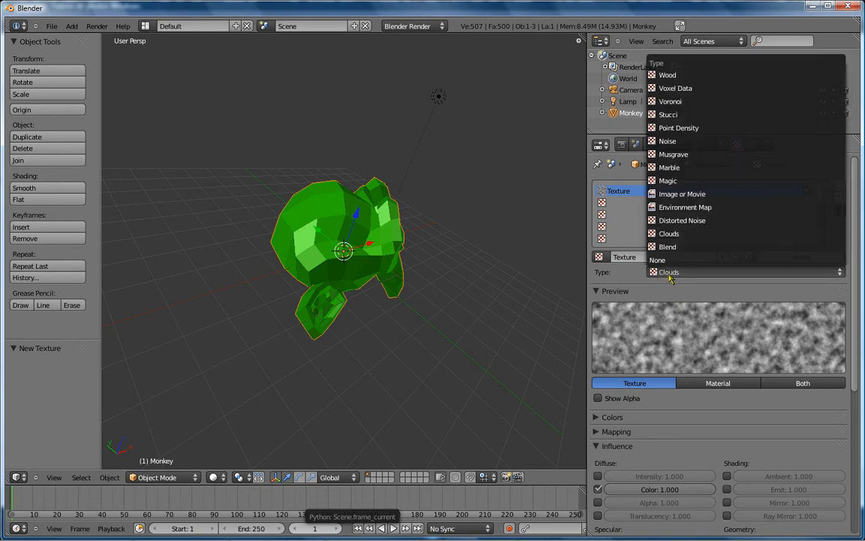
left_click(669, 167)
left_click(681, 273)
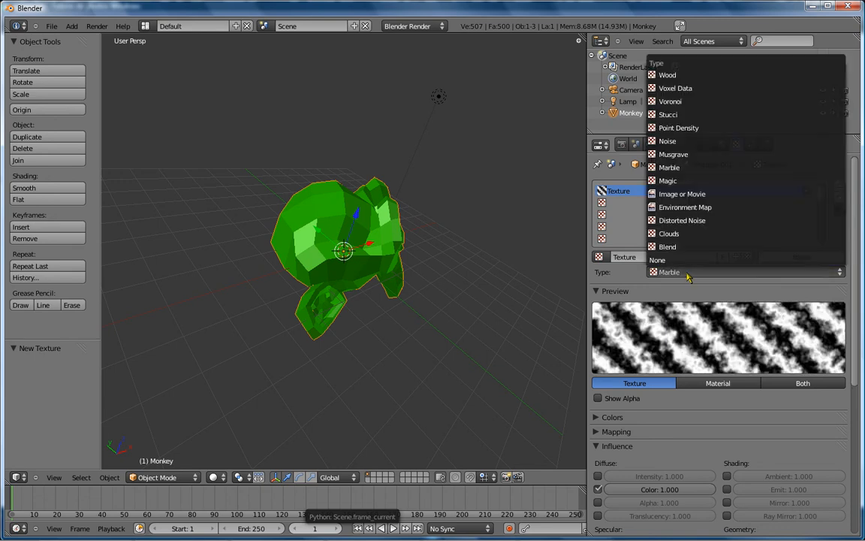
left_click(669, 114)
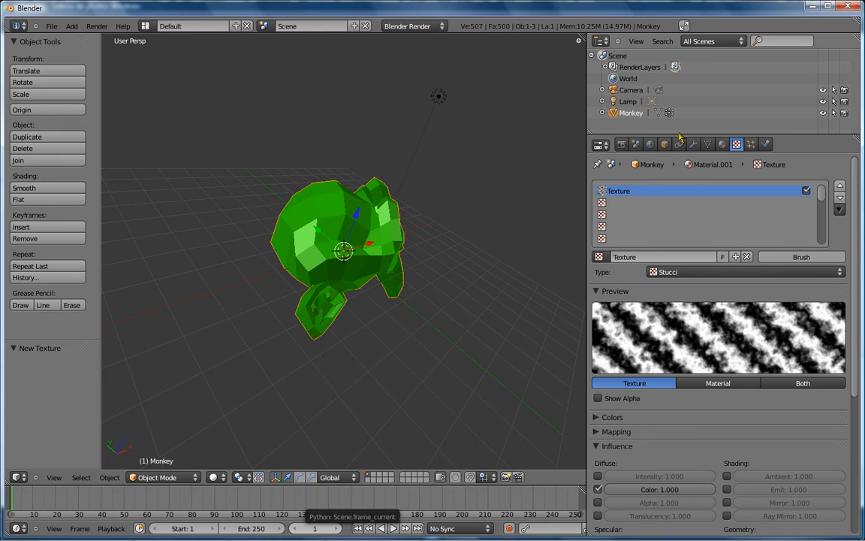
left_click(687, 273)
left_click(671, 233)
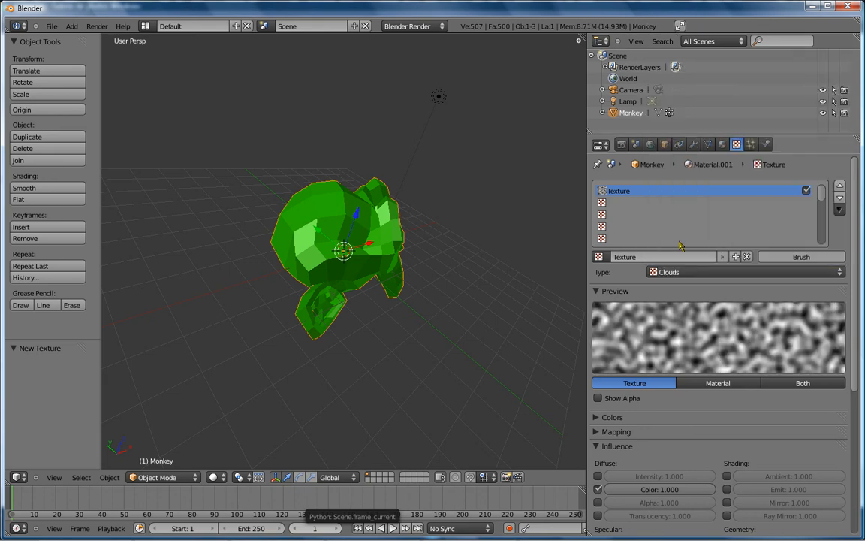
- Try the Noise texture type, change it to Blend, and select the fifth, empty texture slot
left_click(686, 274)
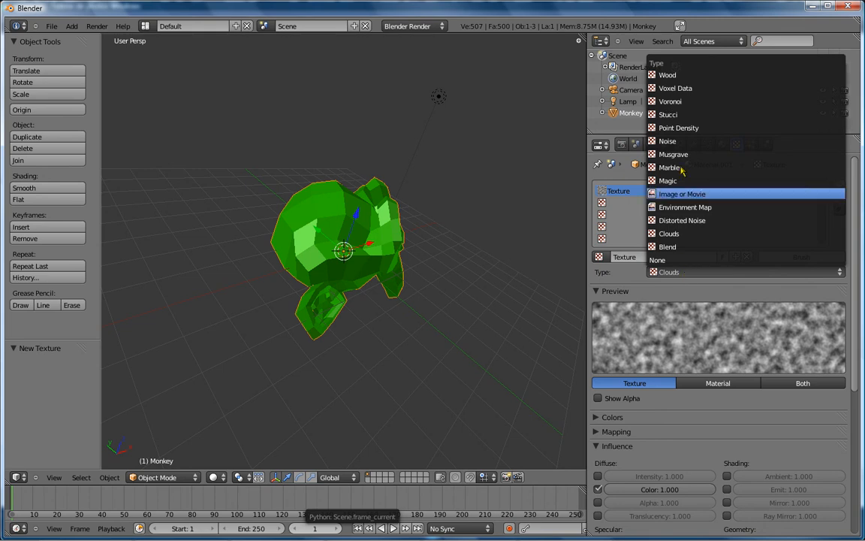
left_click(675, 141)
left_click(699, 275)
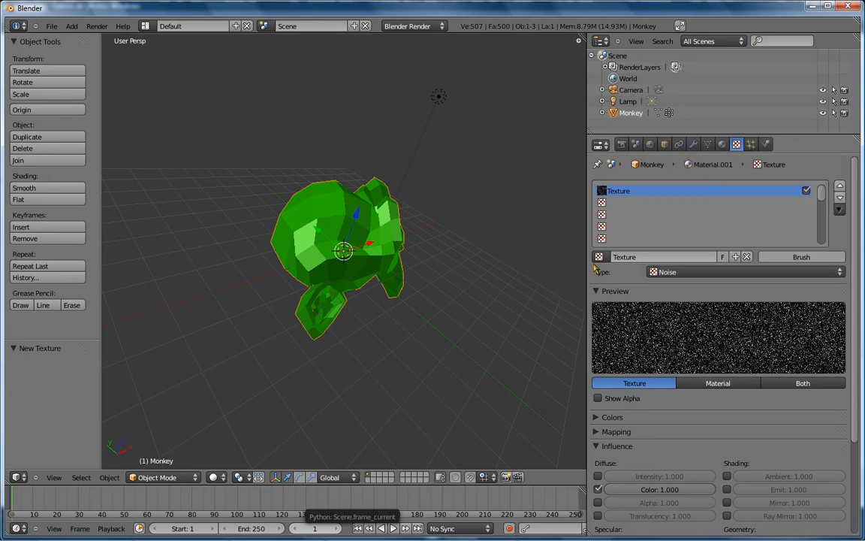
left_click(680, 271)
left_click(668, 238)
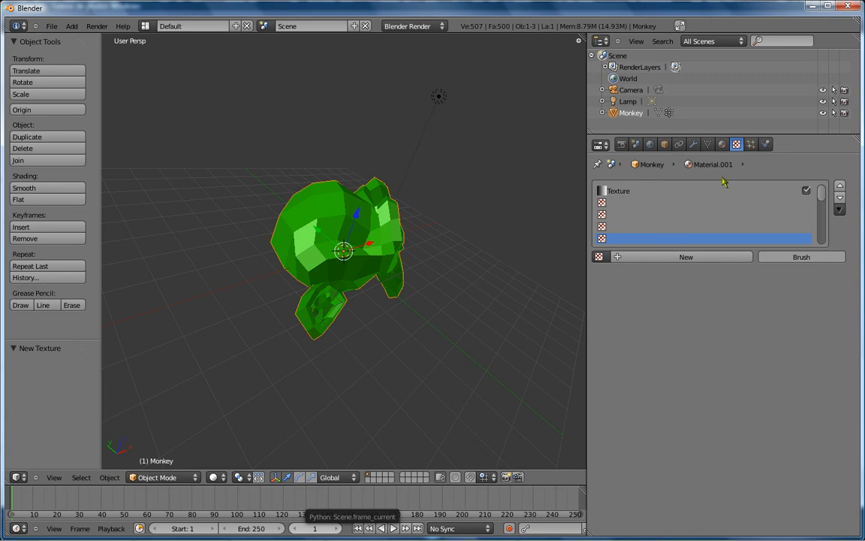
- Add a particle system to the monkey
left_click(751, 144)
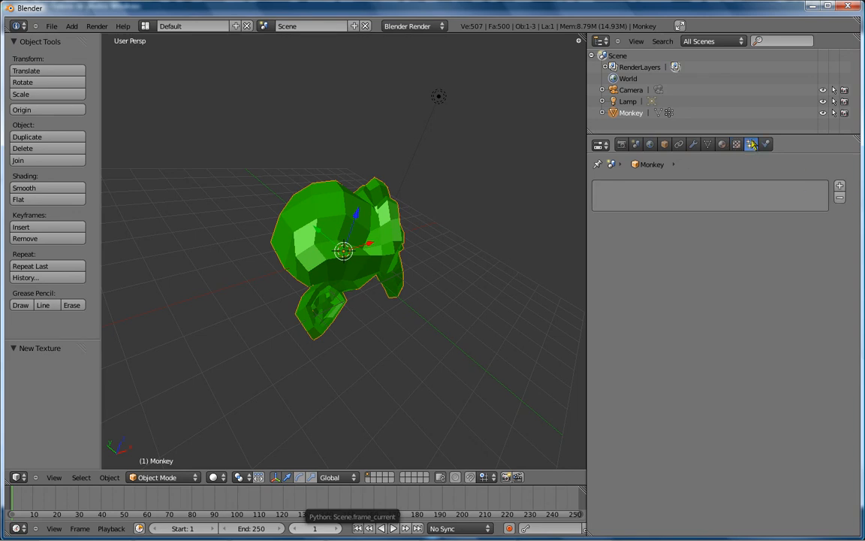
left_click(839, 186)
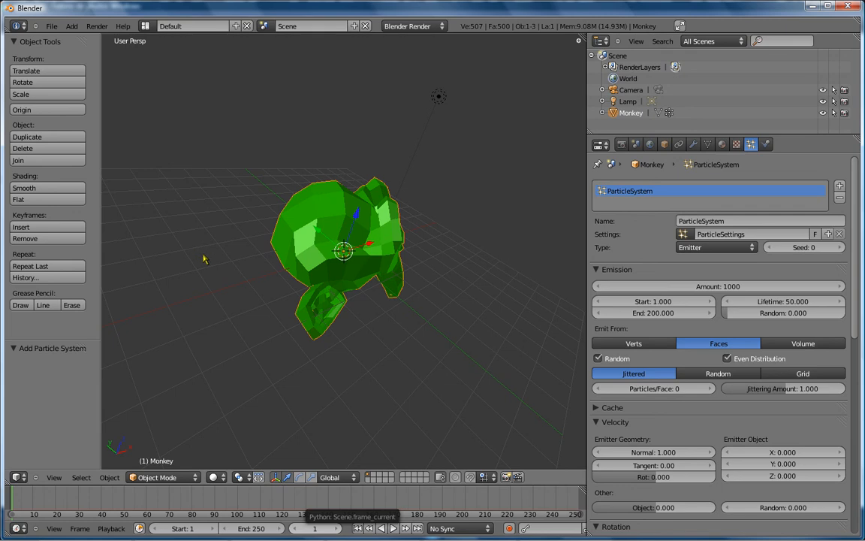
- Show the monkey's physics settings and narrow the Properties editor to enlarge the 3D view
left_click(765, 143)
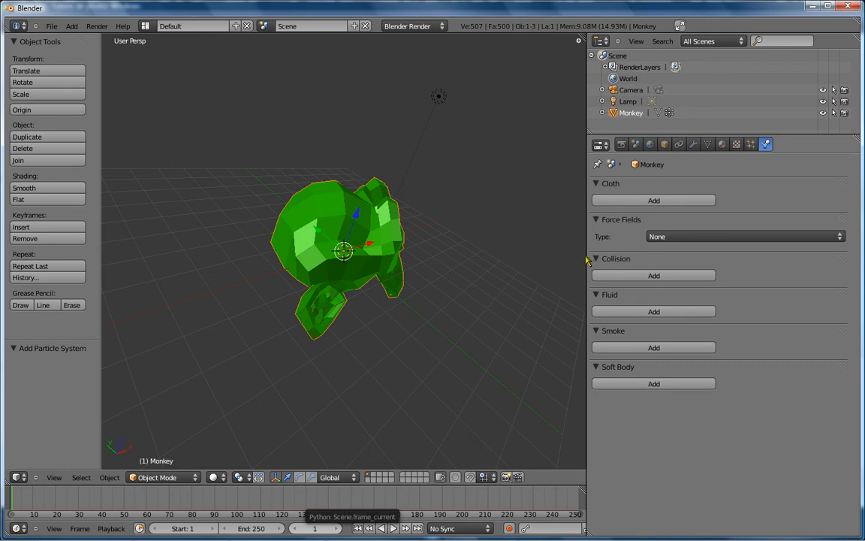
left_click_drag(588, 258, 736, 250)
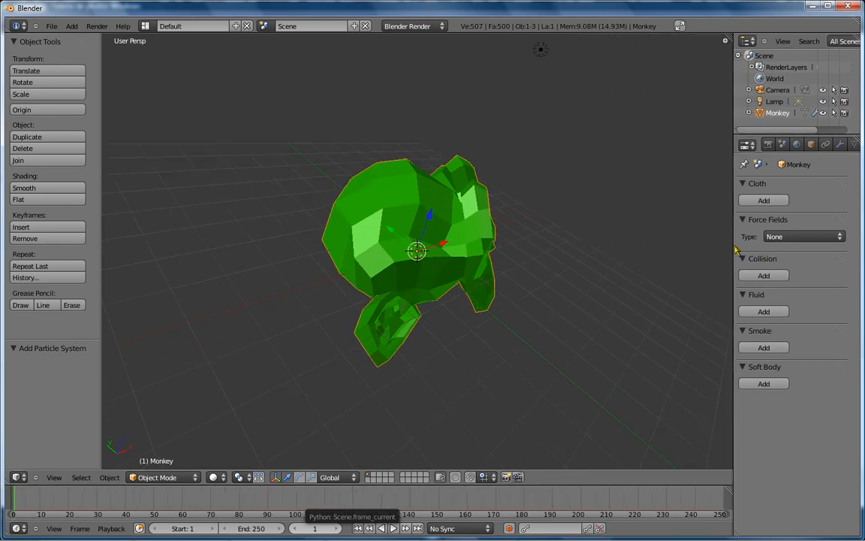
left_click_drag(736, 250, 751, 250)
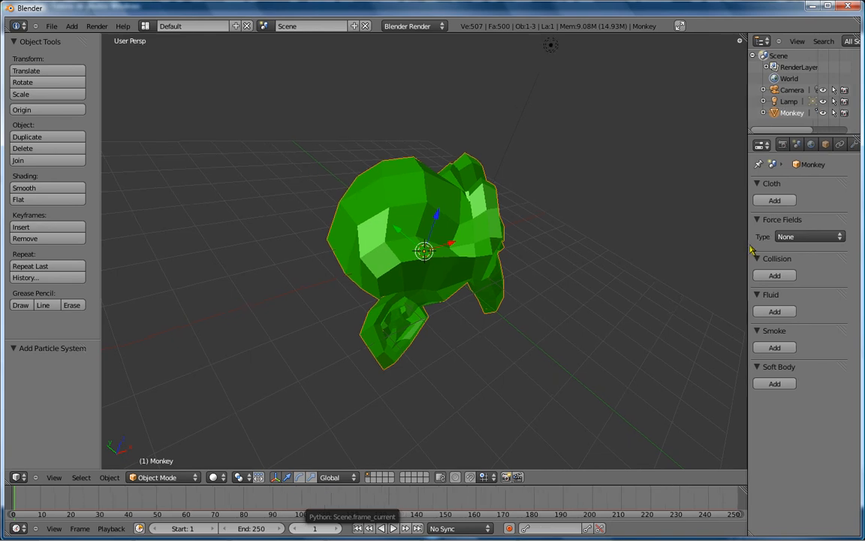